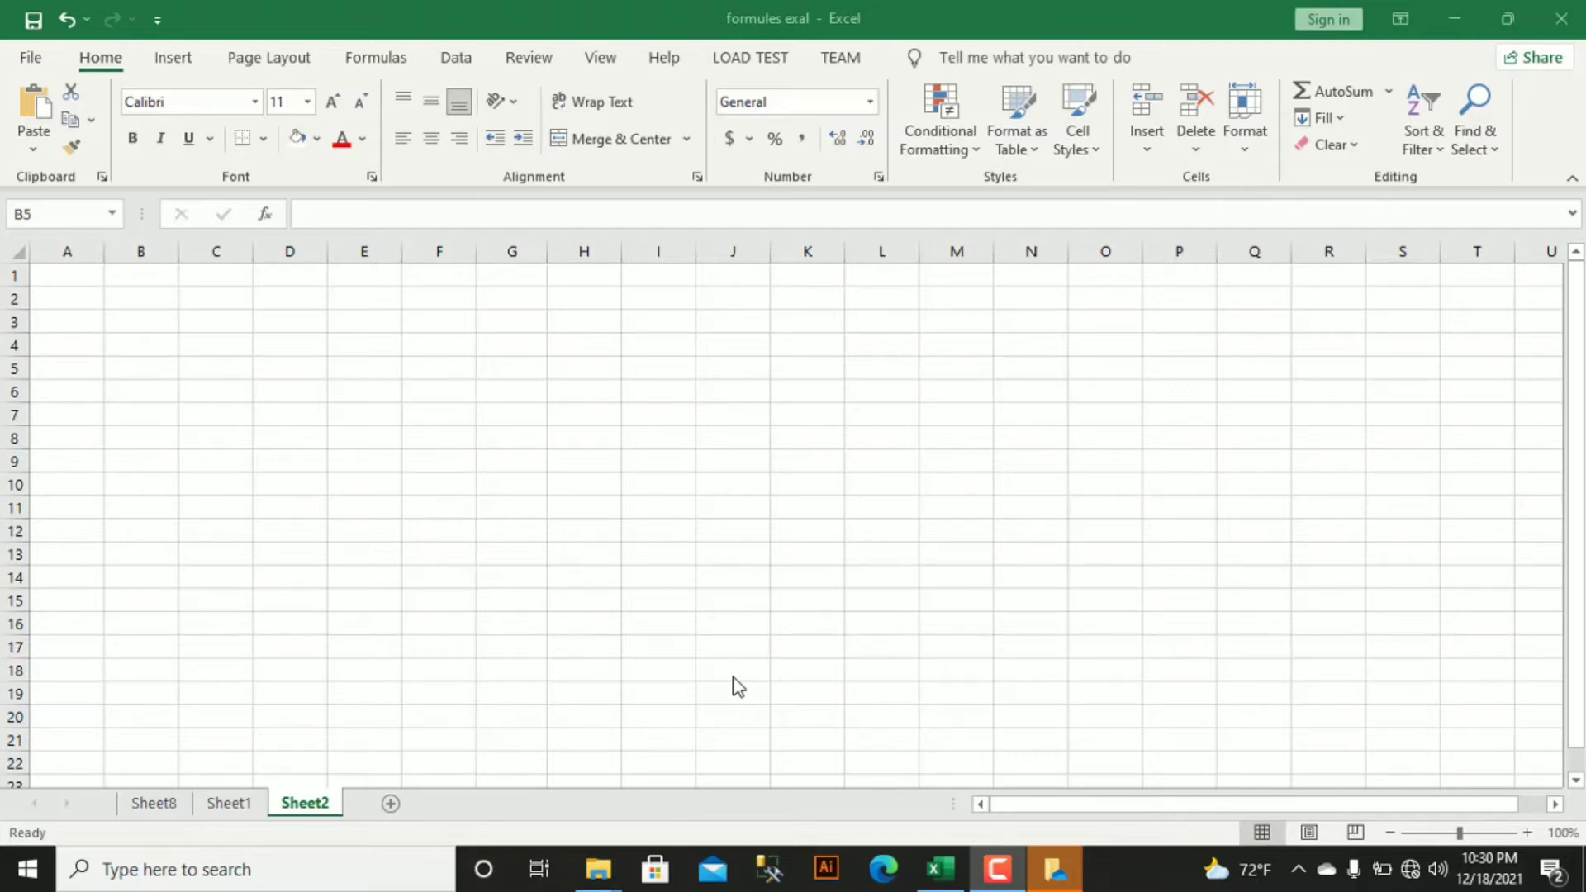
Enter 1 in cell D6 of Sheet2.
{"action": "left_click", "coordinate": [306, 250]}
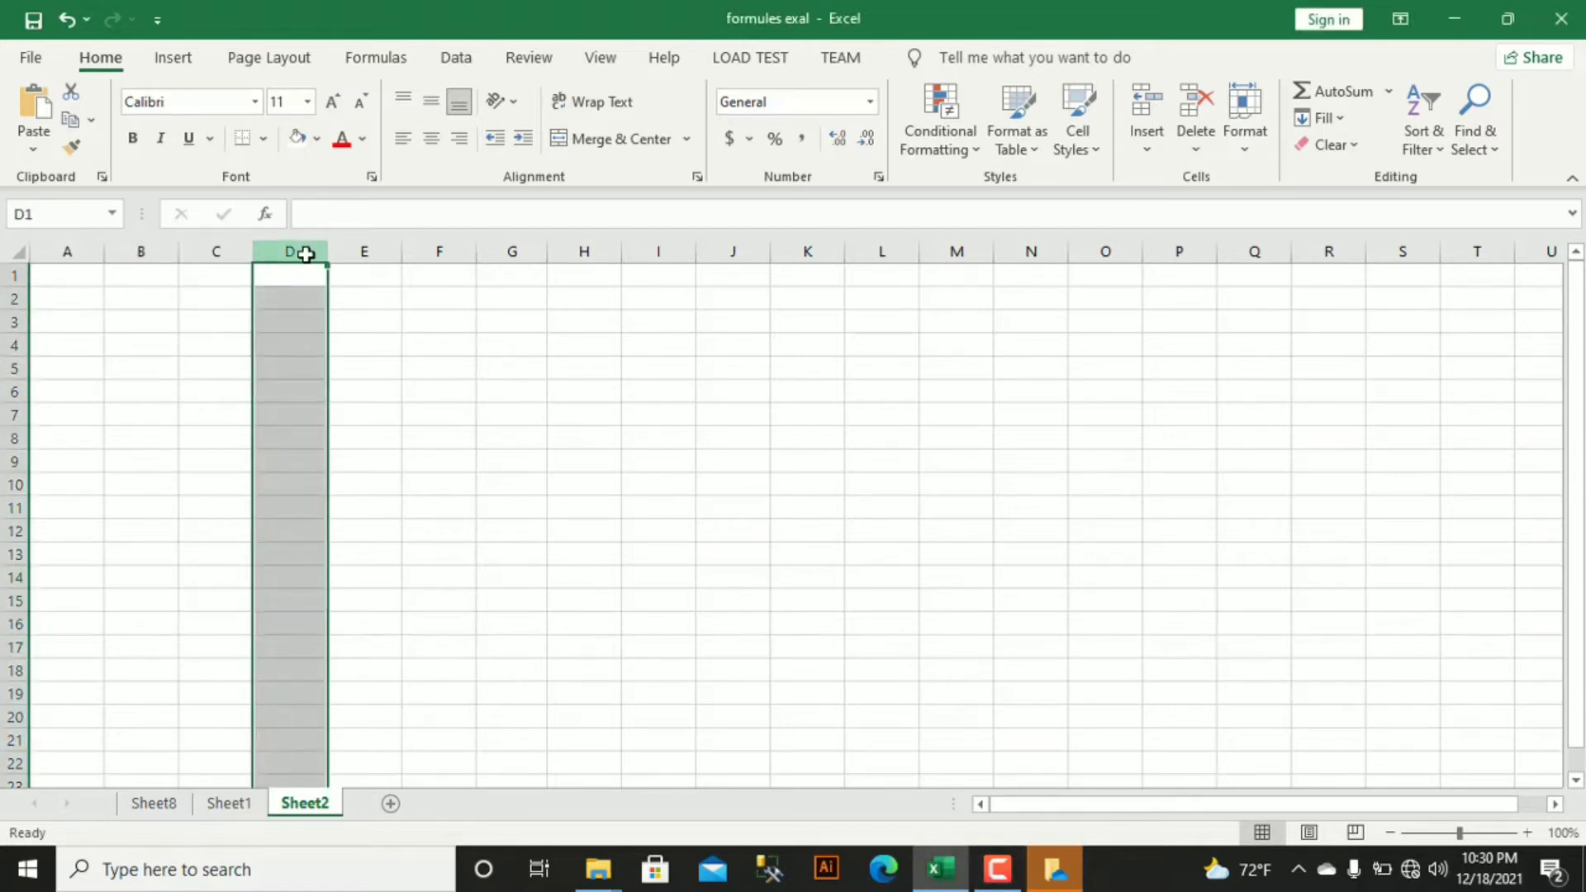
{"action": "left_click", "coordinate": [14, 461]}
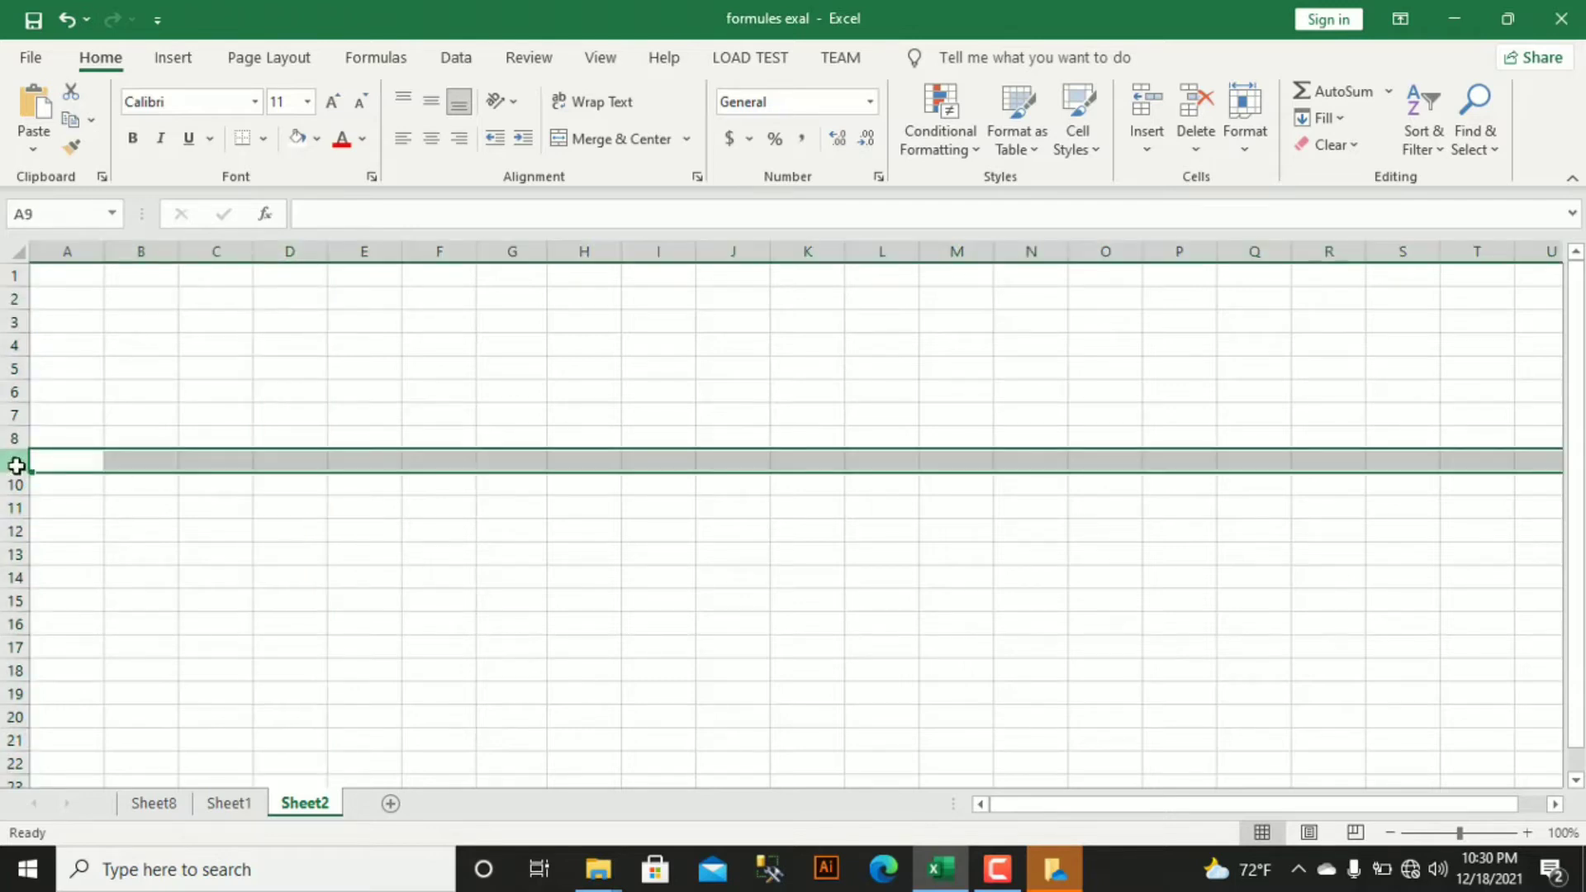
{"action": "left_click", "coordinate": [273, 463]}
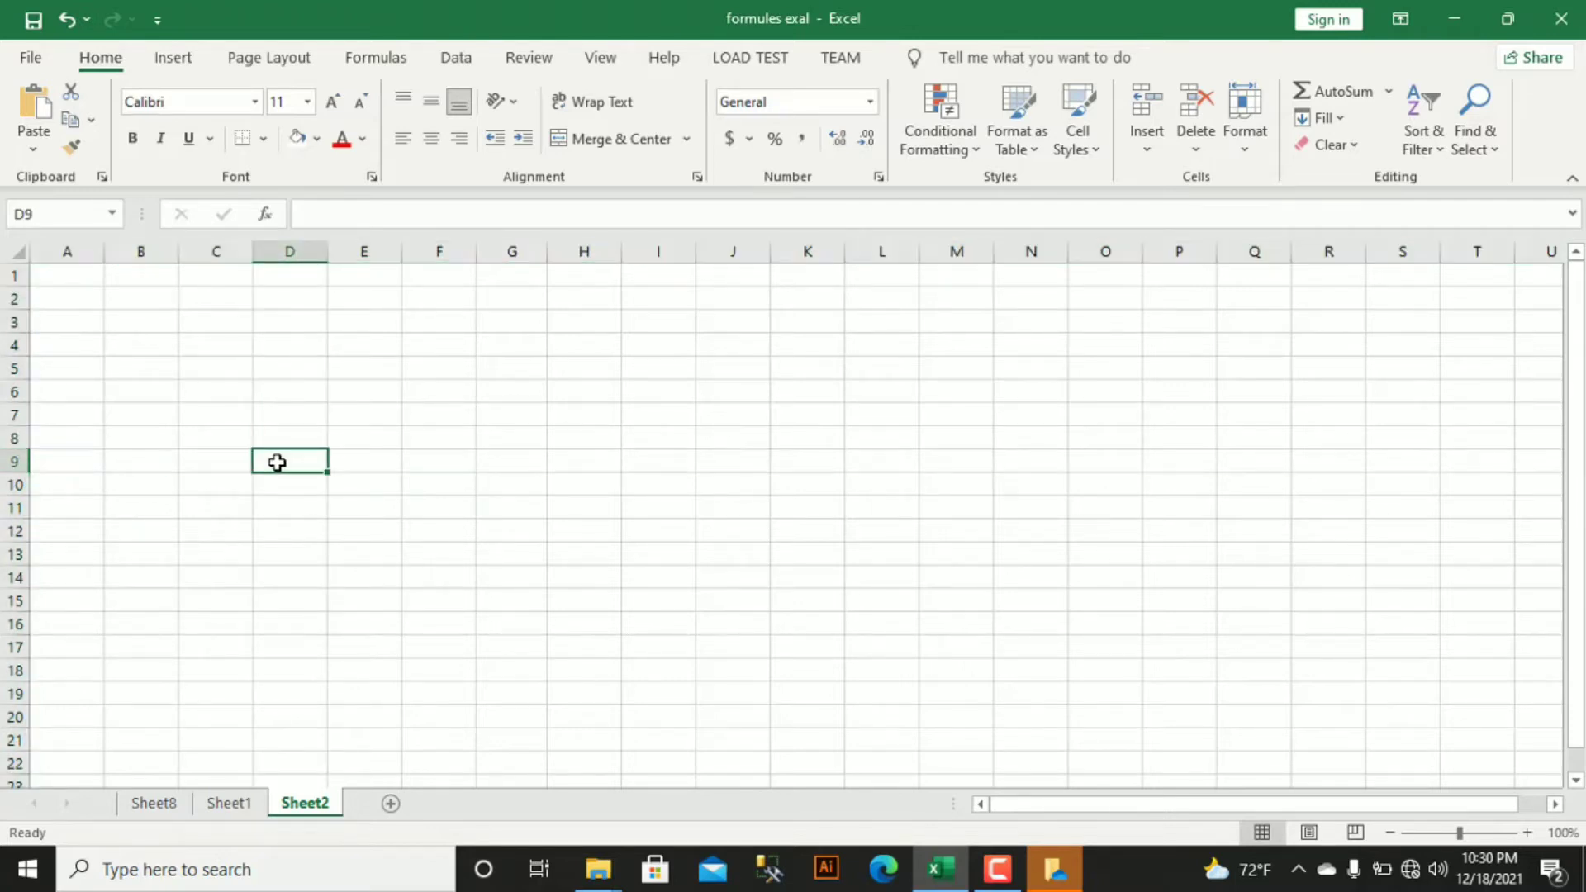
{"action": "left_click", "coordinate": [299, 394]}
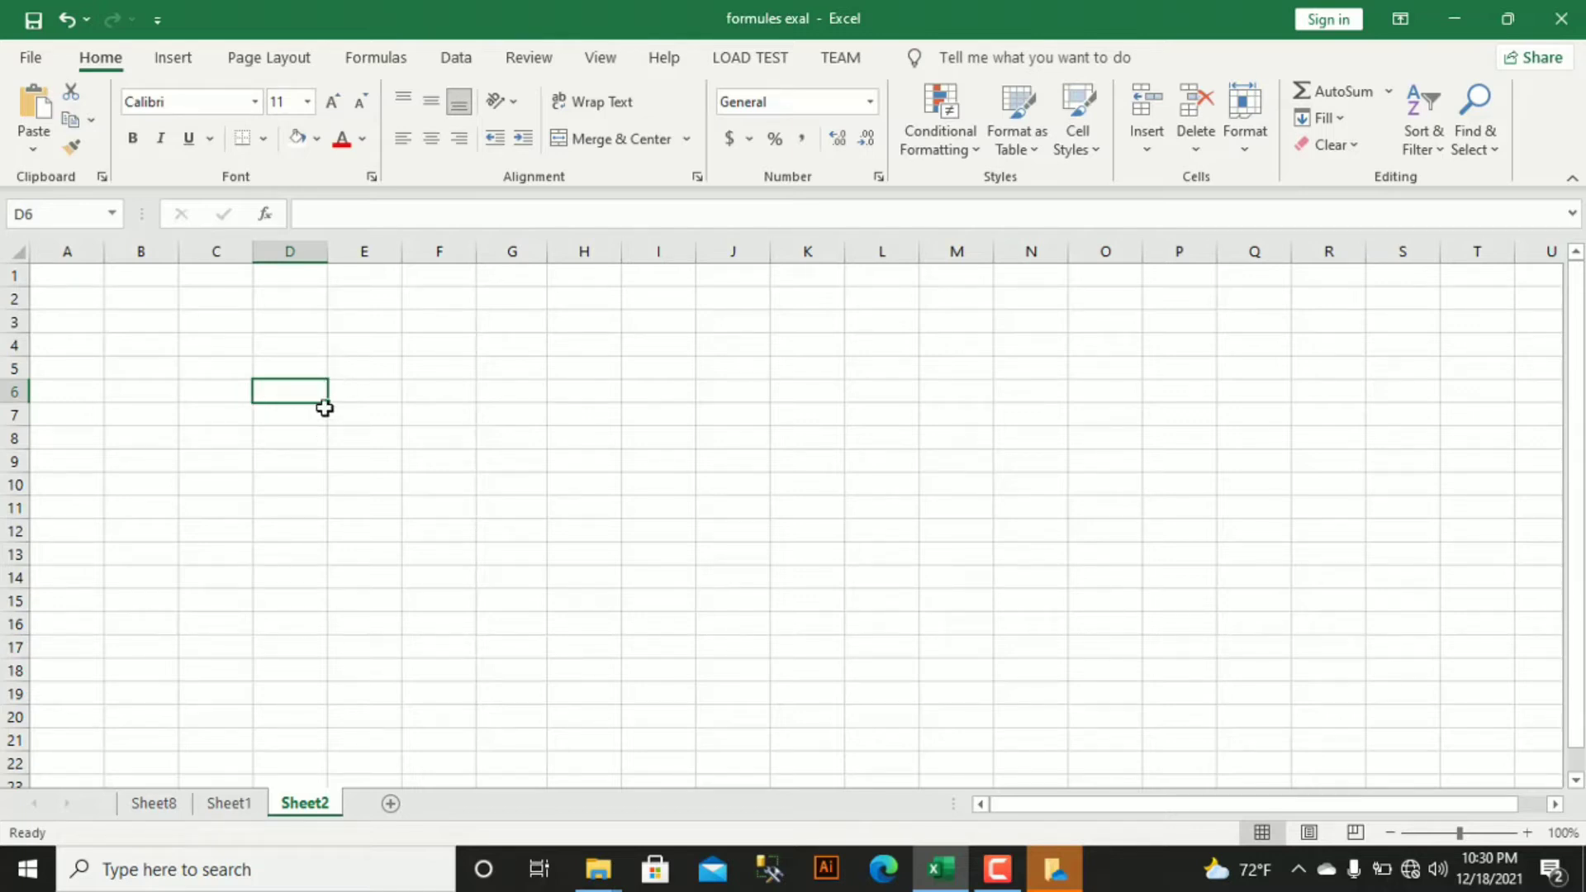
{"action": "type", "text": "1"}
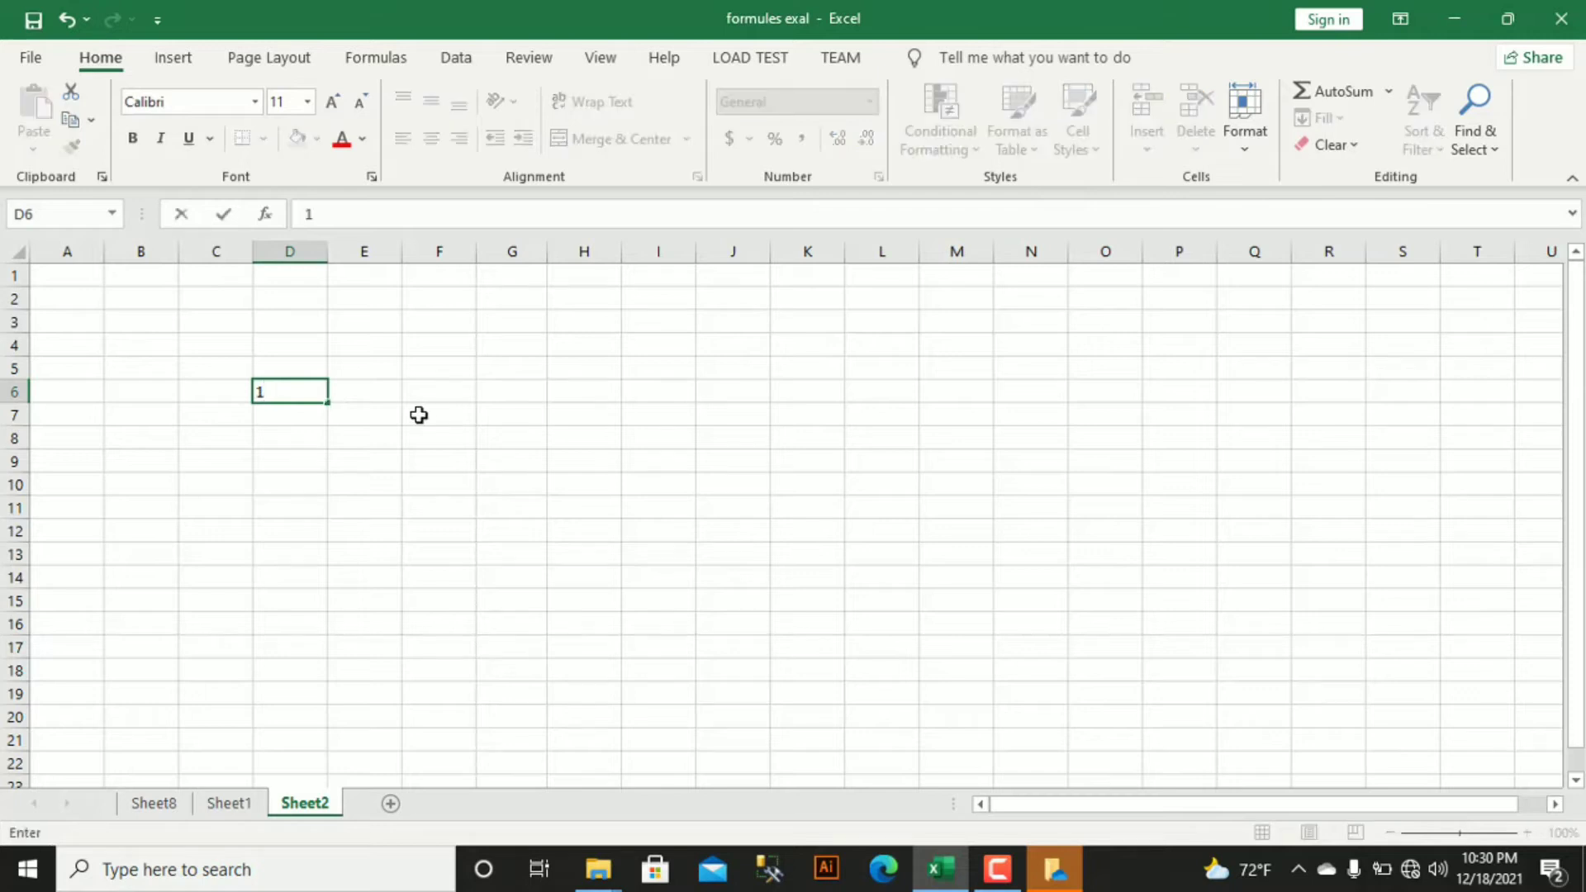
{"action": "left_click", "coordinate": [305, 418]}
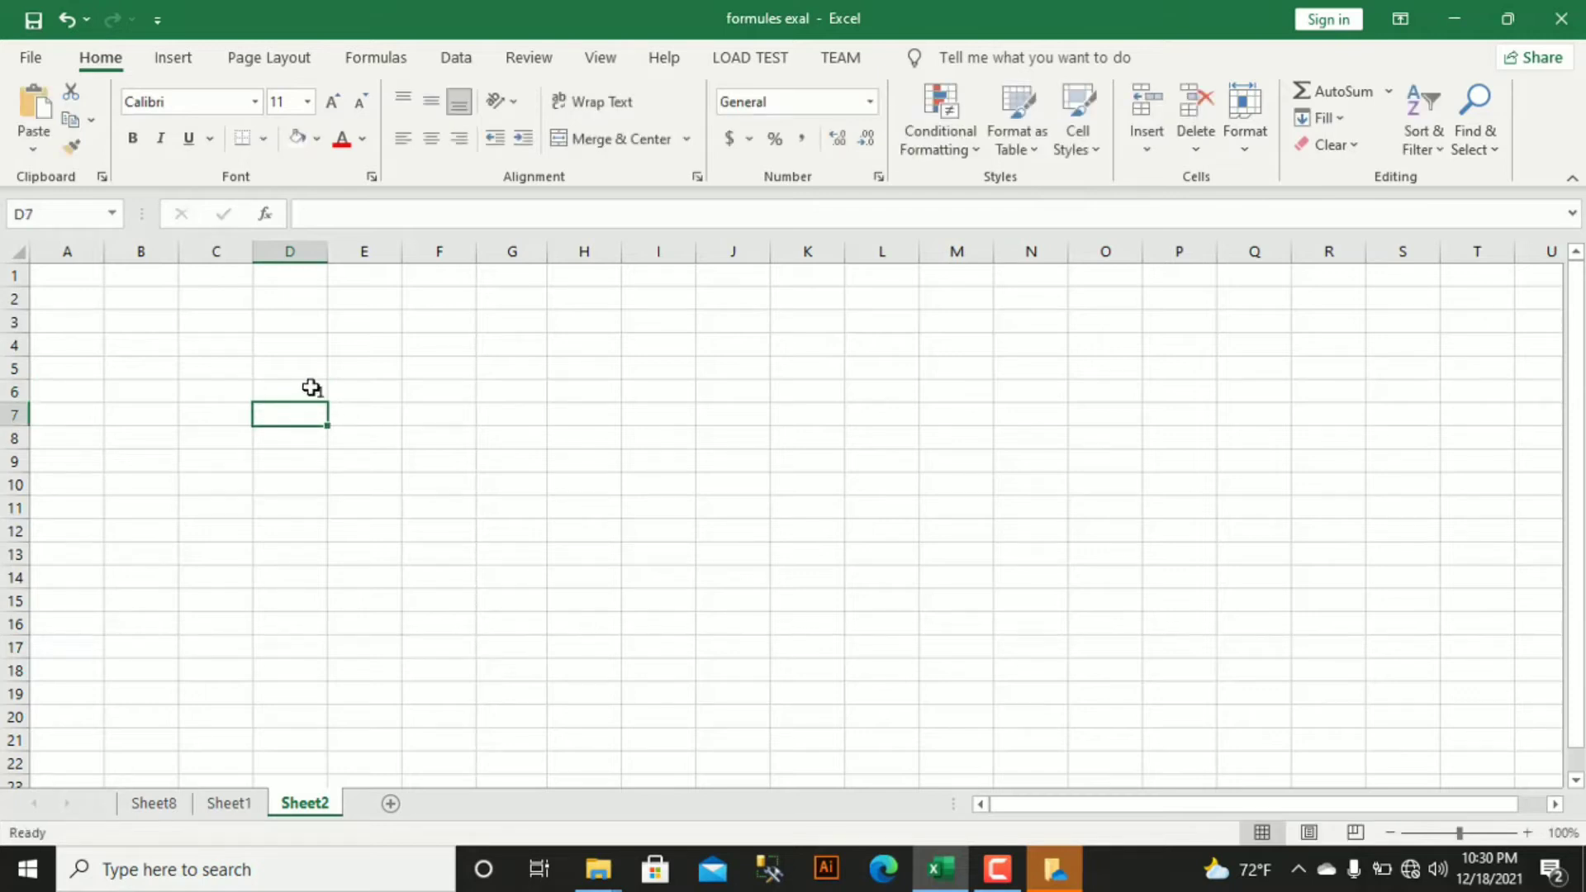
Fill D6 down to D16 as a series from 1 to 11.
{"action": "left_click", "coordinate": [311, 388]}
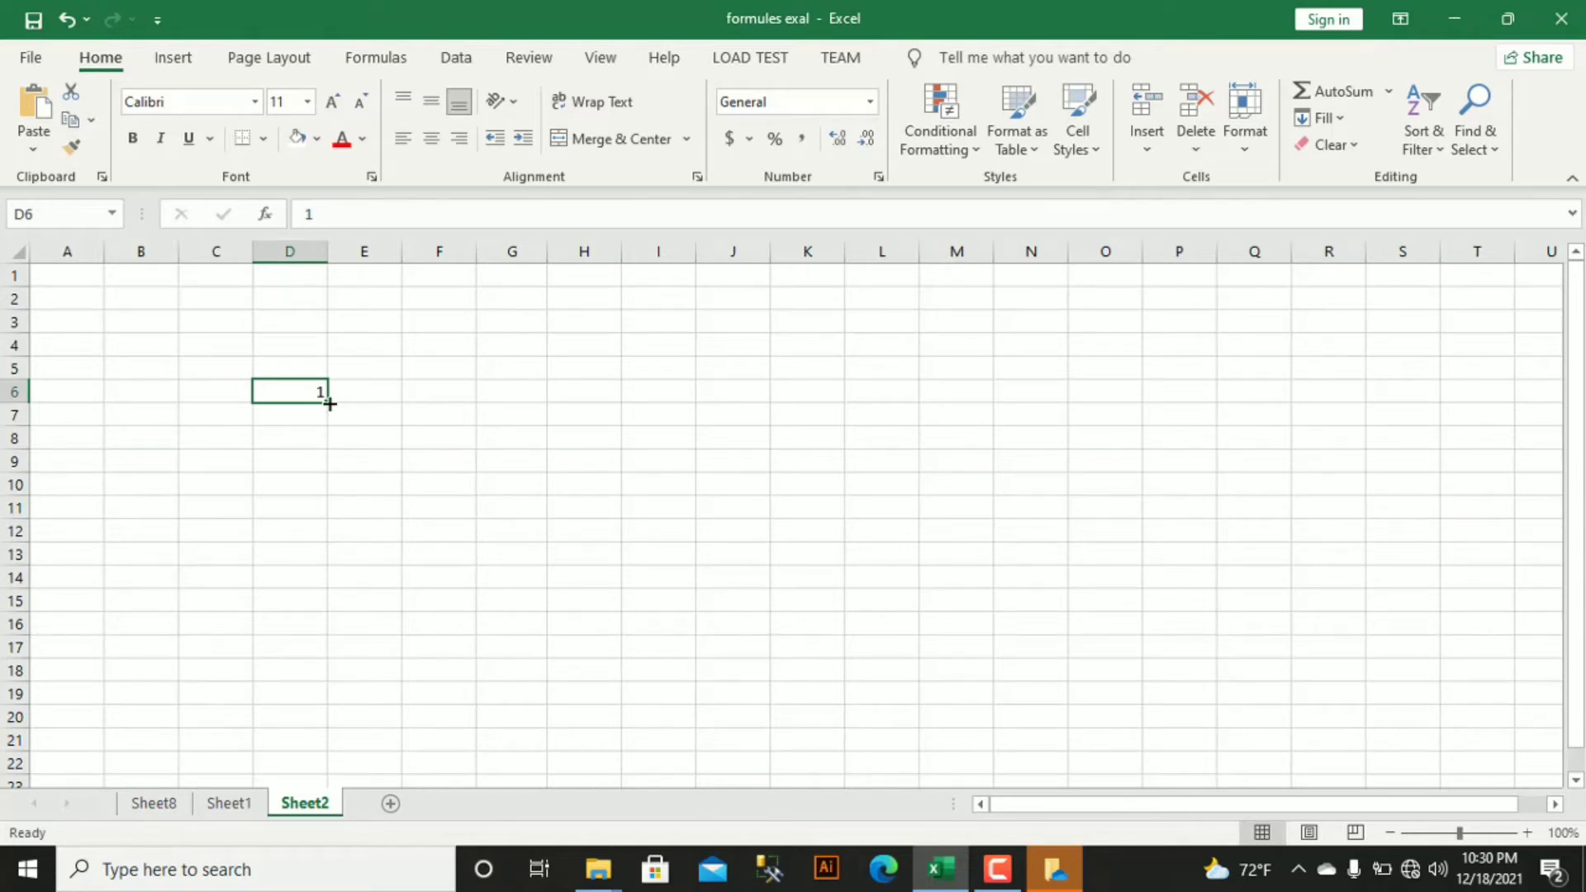
{"action": "left_click_drag", "start_coordinate": [330, 404], "coordinate": [330, 427]}
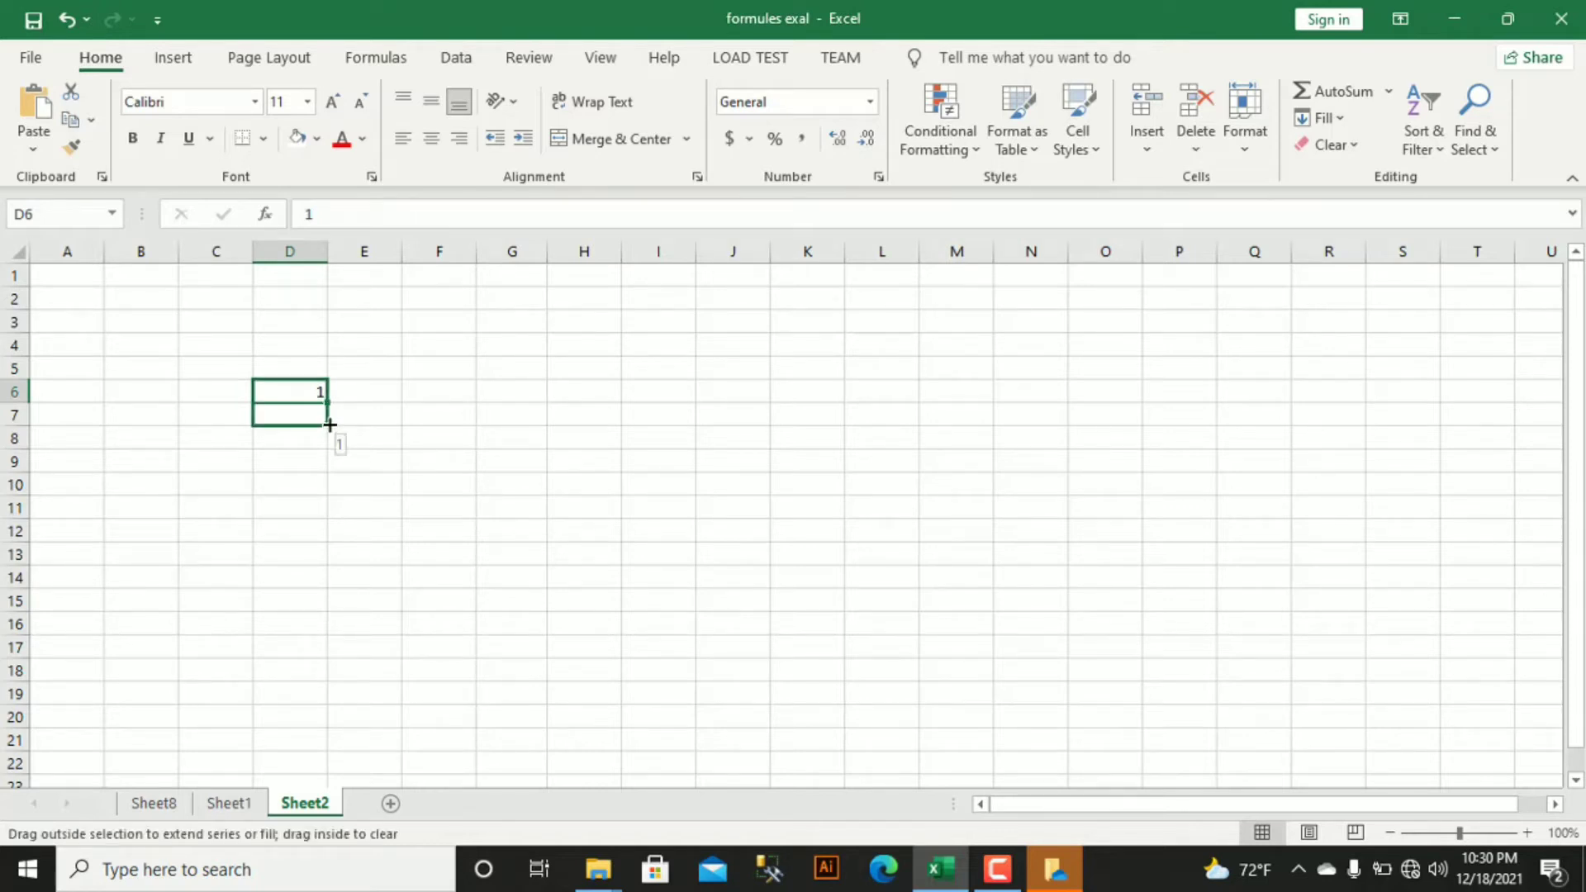
{"action": "left_click_drag", "start_coordinate": [330, 425], "coordinate": [332, 635]}
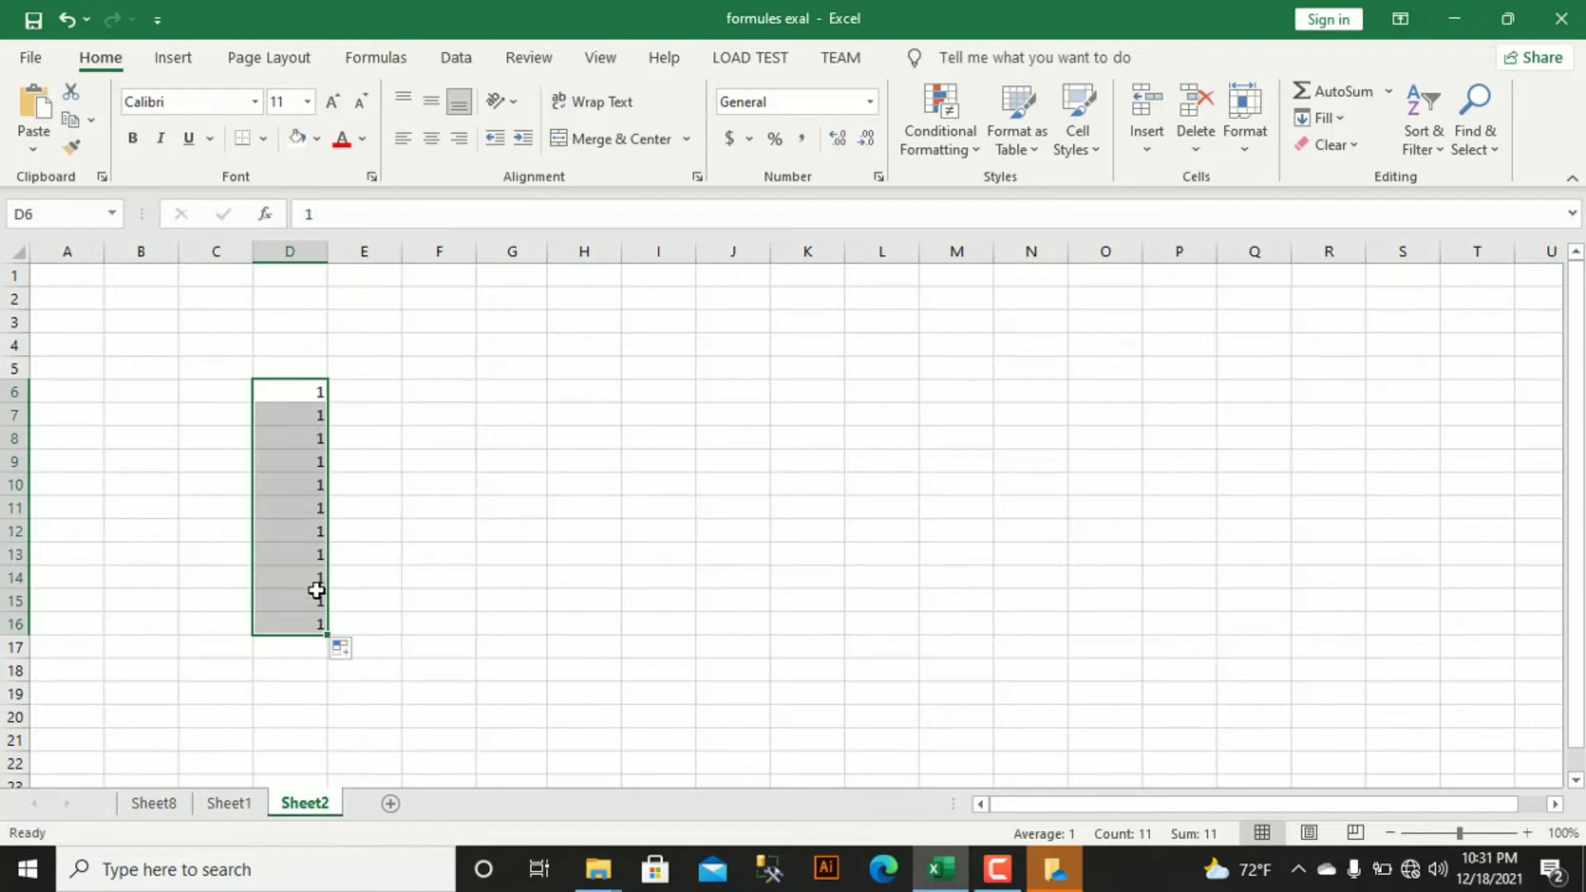
{"action": "left_click", "coordinate": [362, 650]}
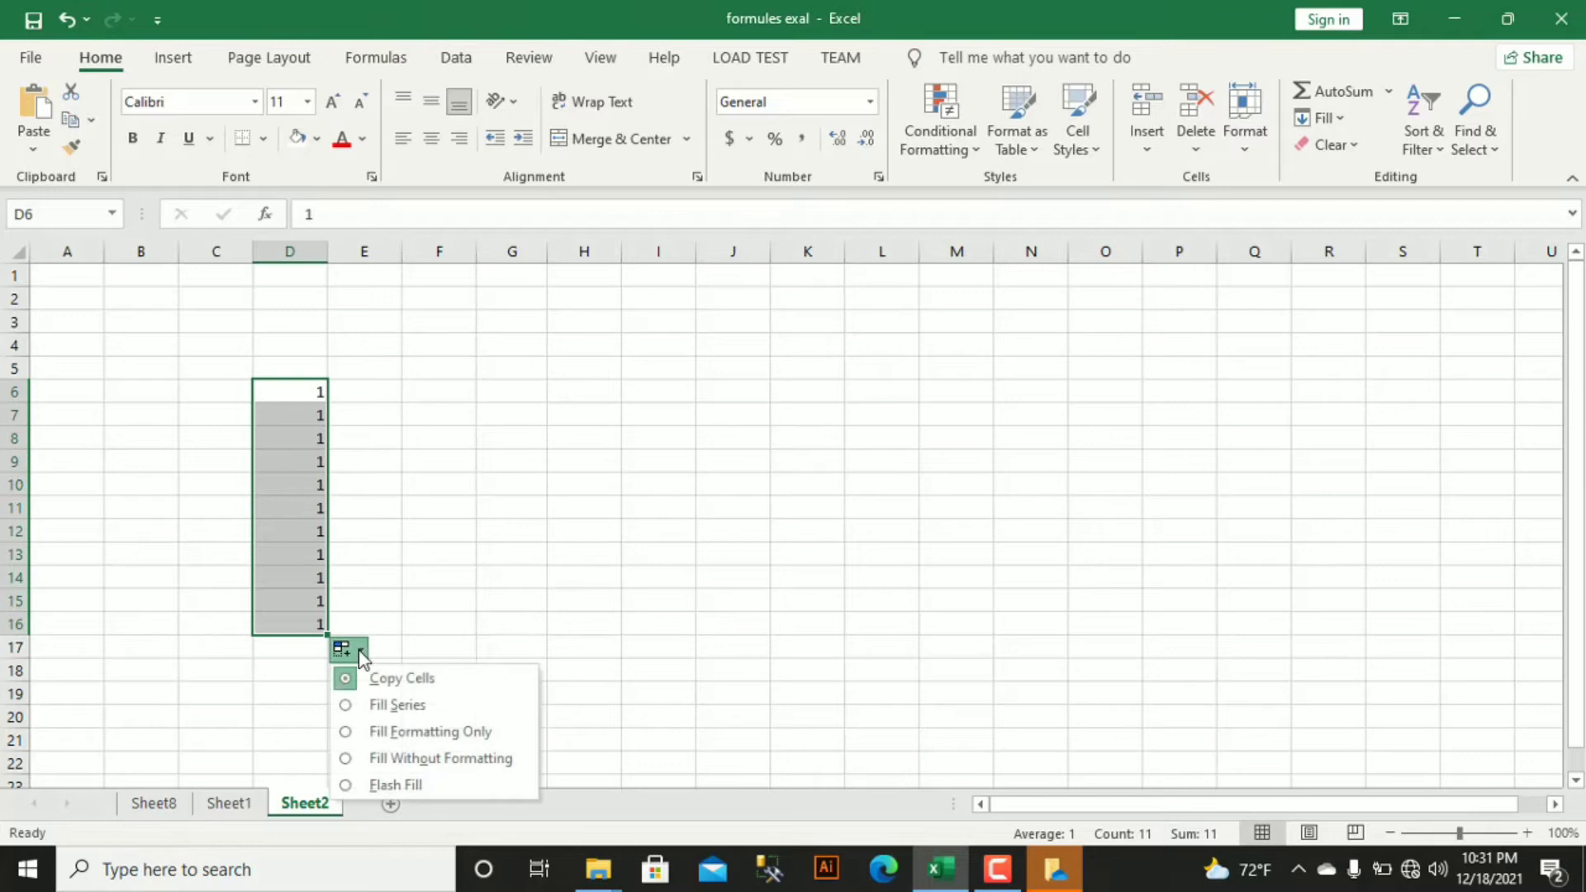
{"action": "left_click", "coordinate": [369, 705]}
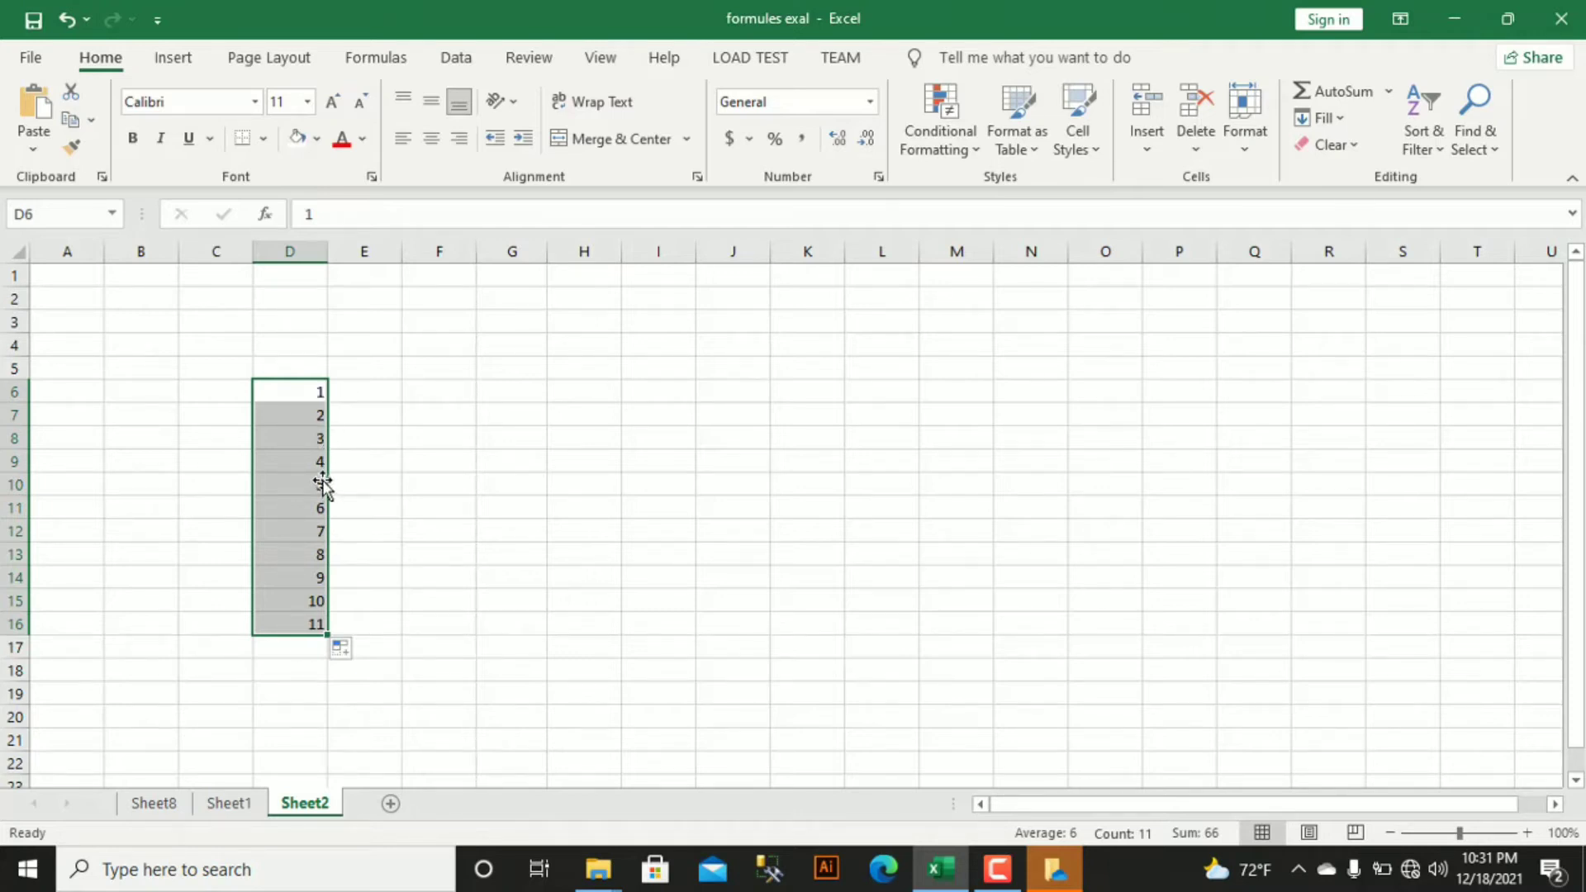
{"action": "left_click", "coordinate": [458, 394]}
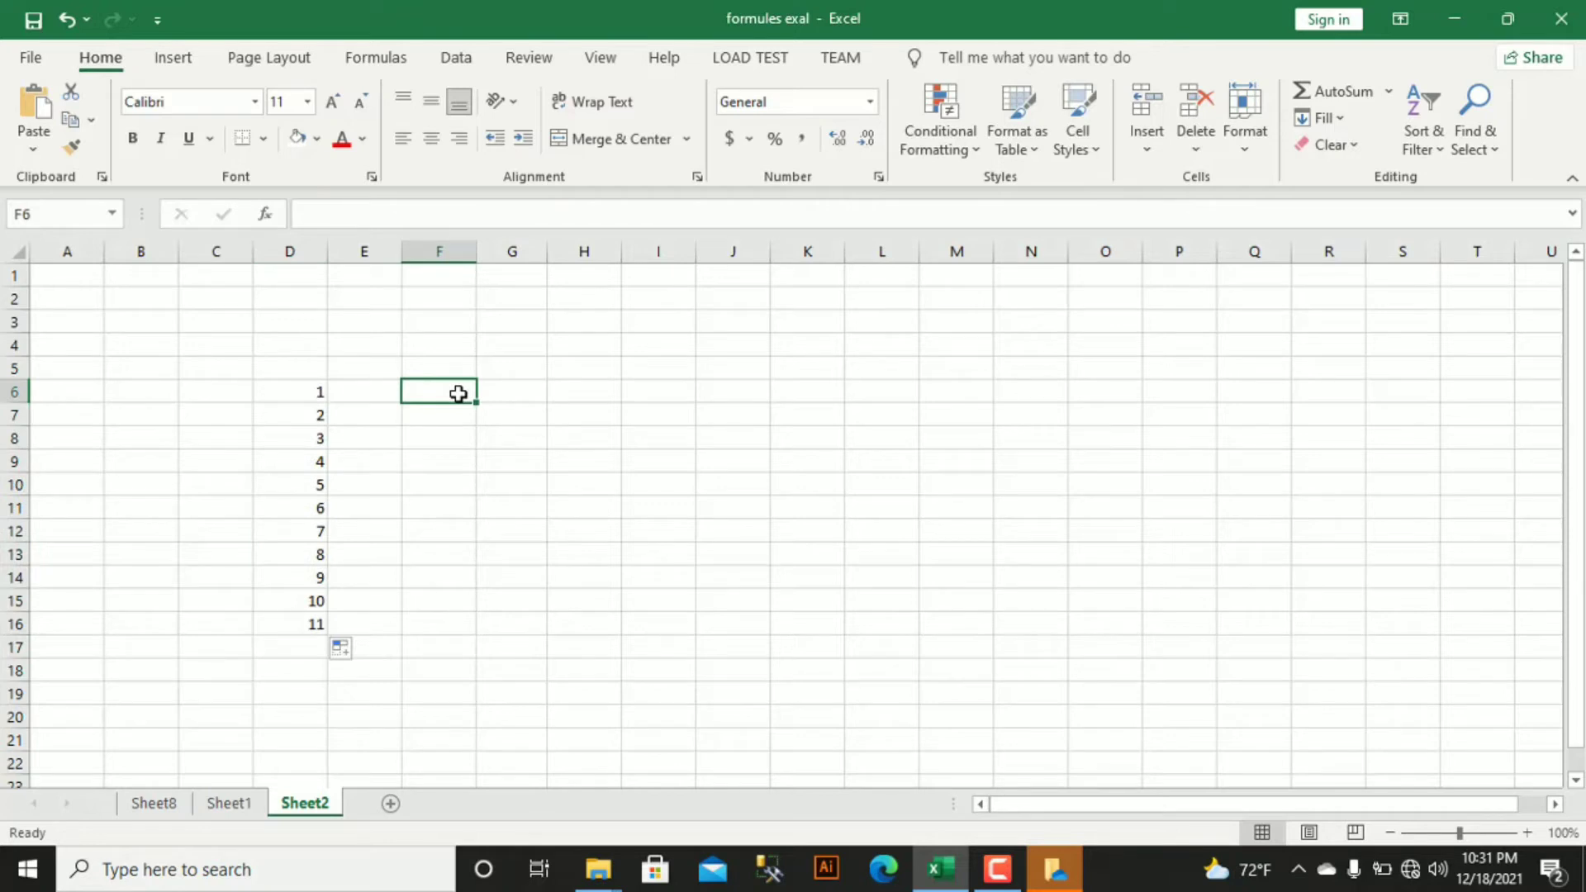
Enter 1 in F6 and fill it down to F16 as a 1–11 series.
{"action": "type", "text": "1"}
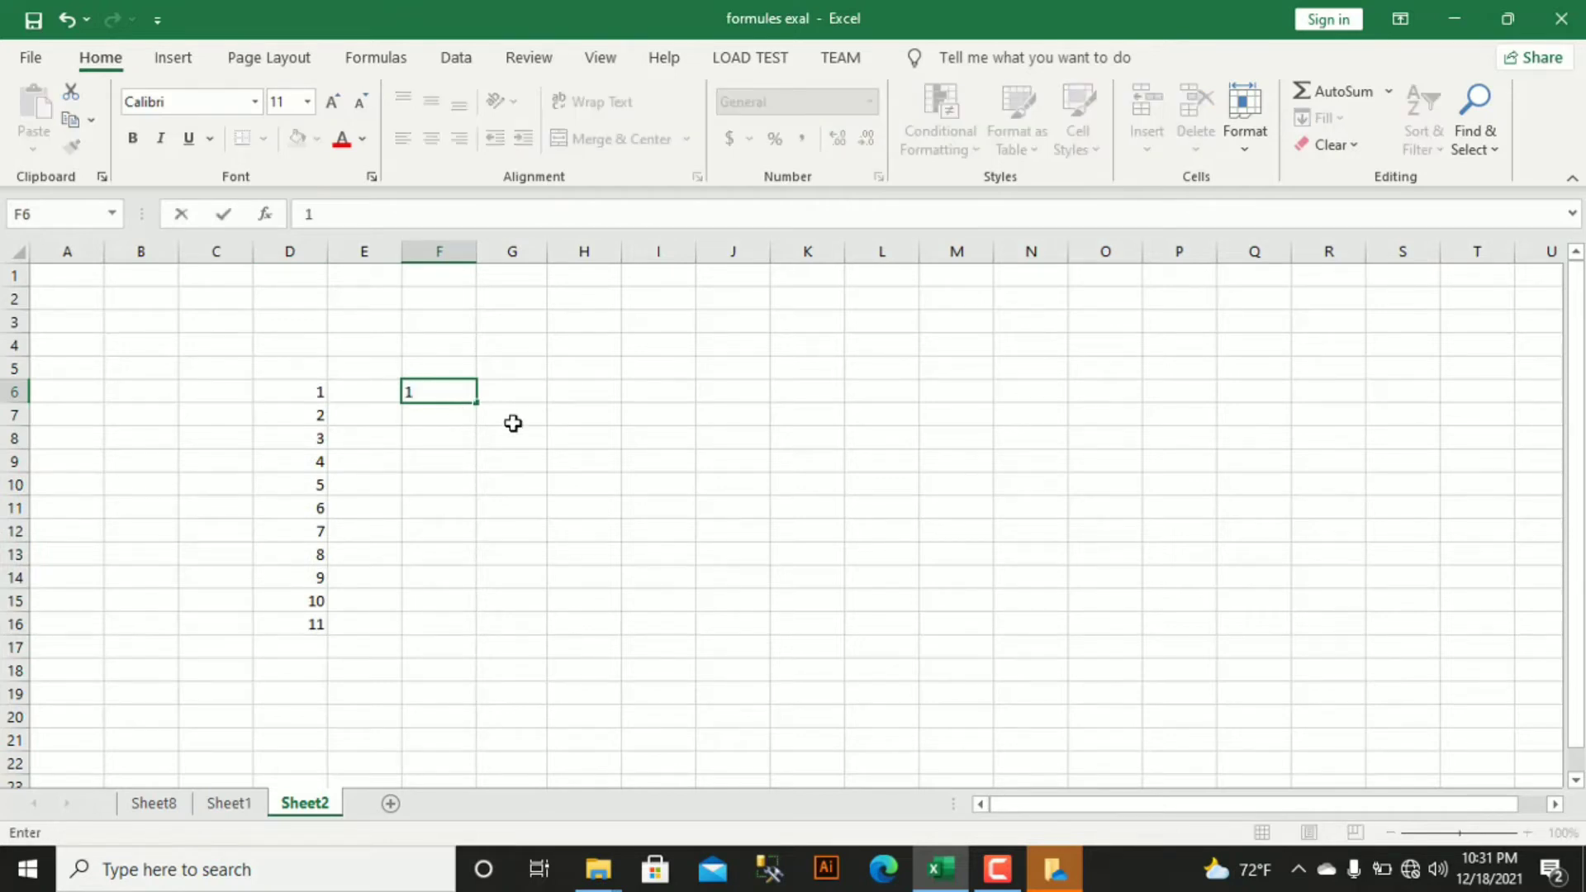
{"action": "left_click", "coordinate": [513, 423]}
{"action": "left_click", "coordinate": [468, 393]}
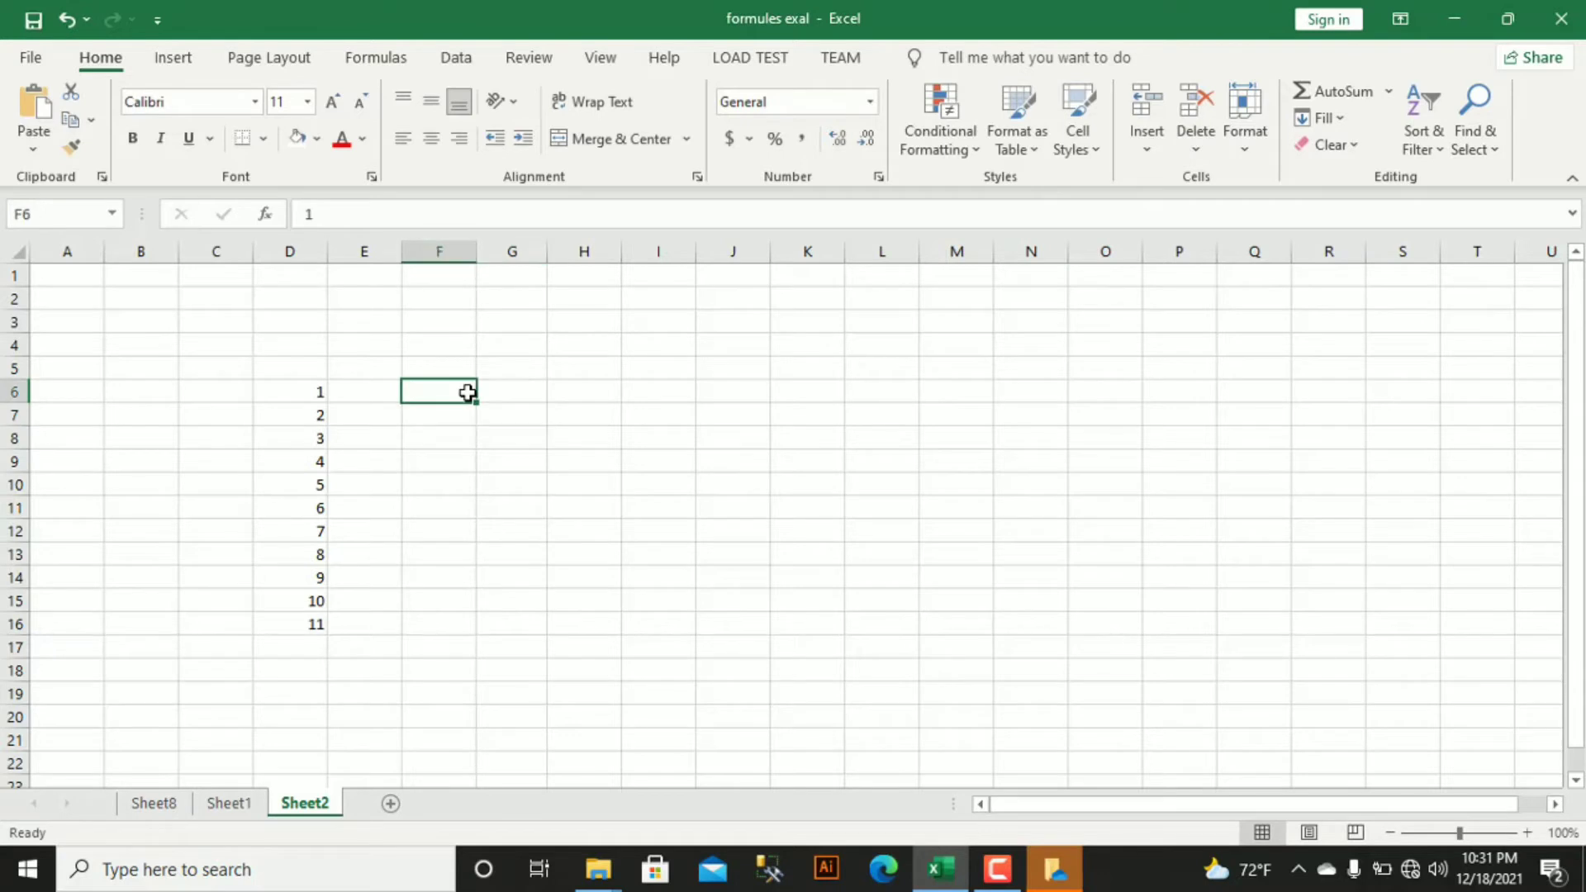
{"action": "left_click_drag", "start_coordinate": [475, 403], "coordinate": [477, 640]}
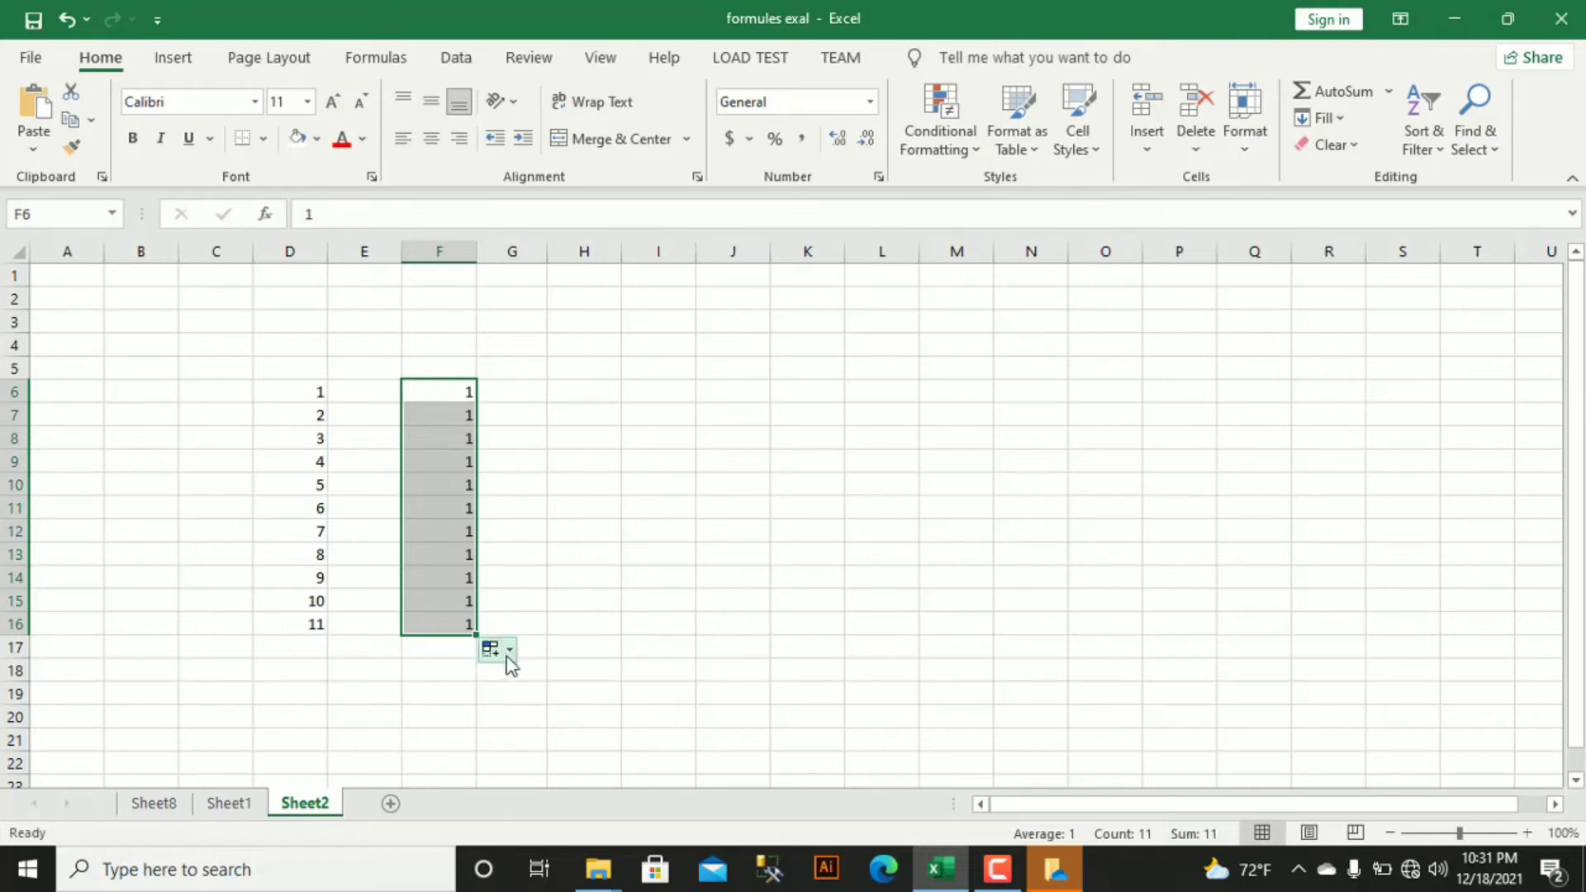
{"action": "left_click", "coordinate": [507, 657]}
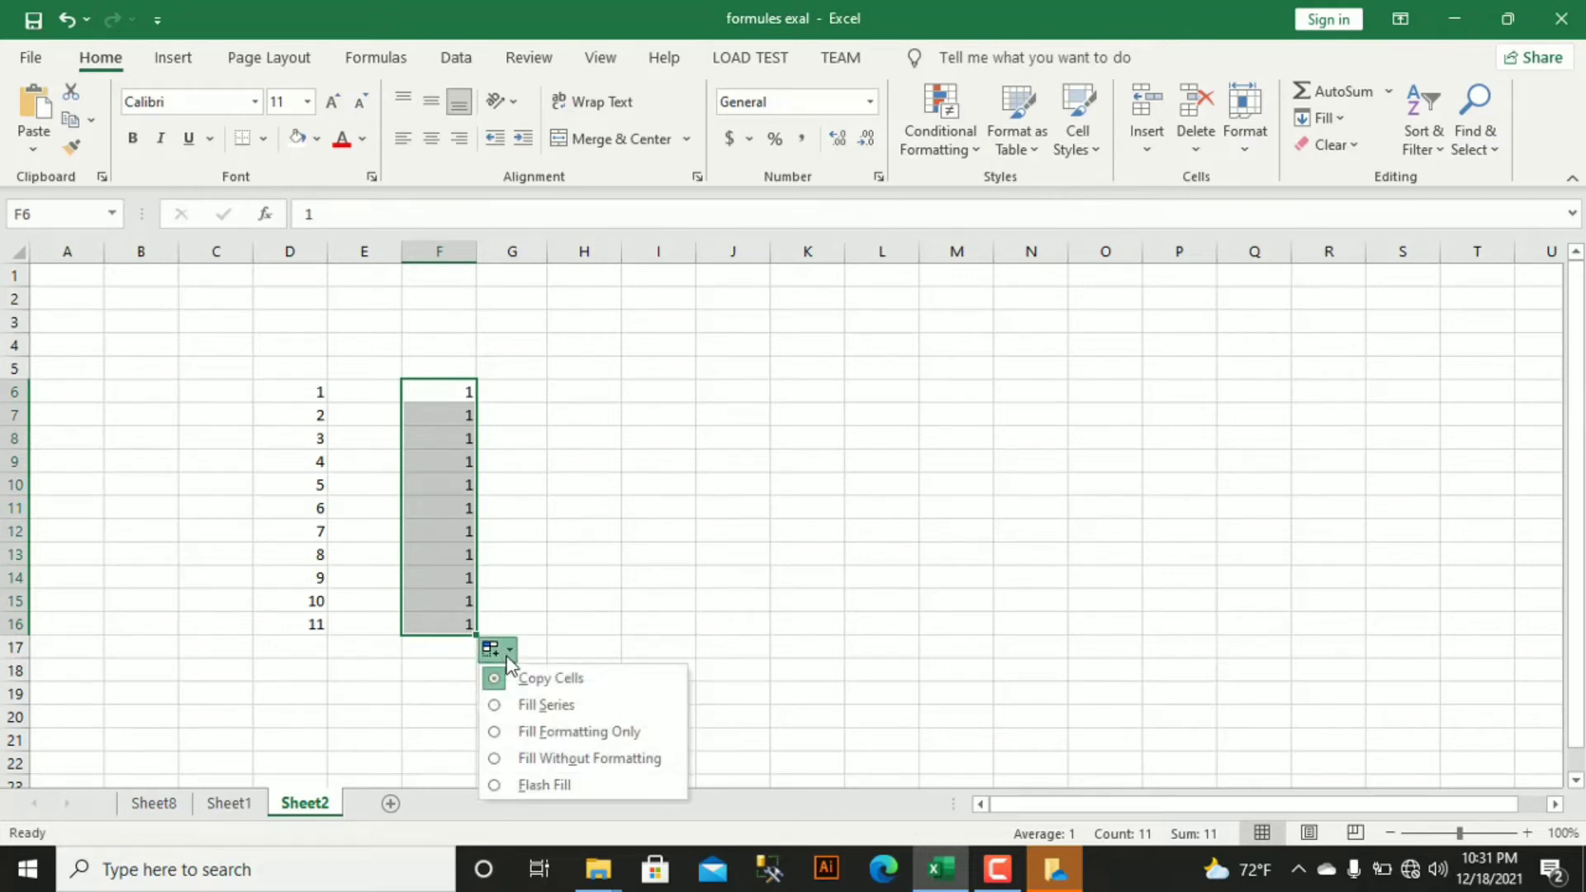
{"action": "left_click", "coordinate": [513, 707]}
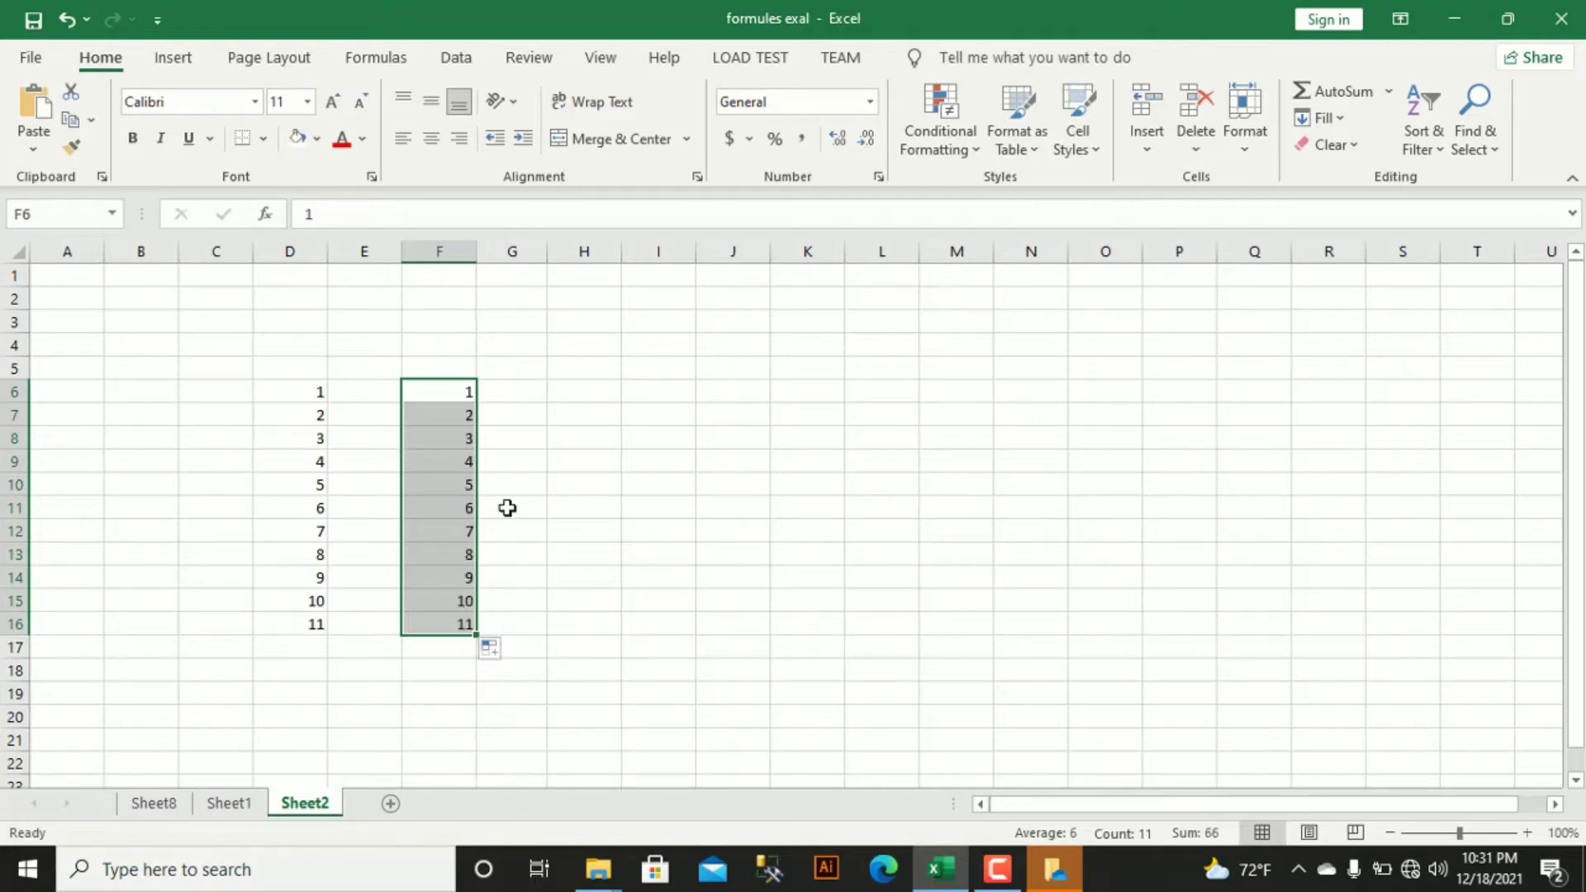
{"action": "left_click", "coordinate": [636, 394]}
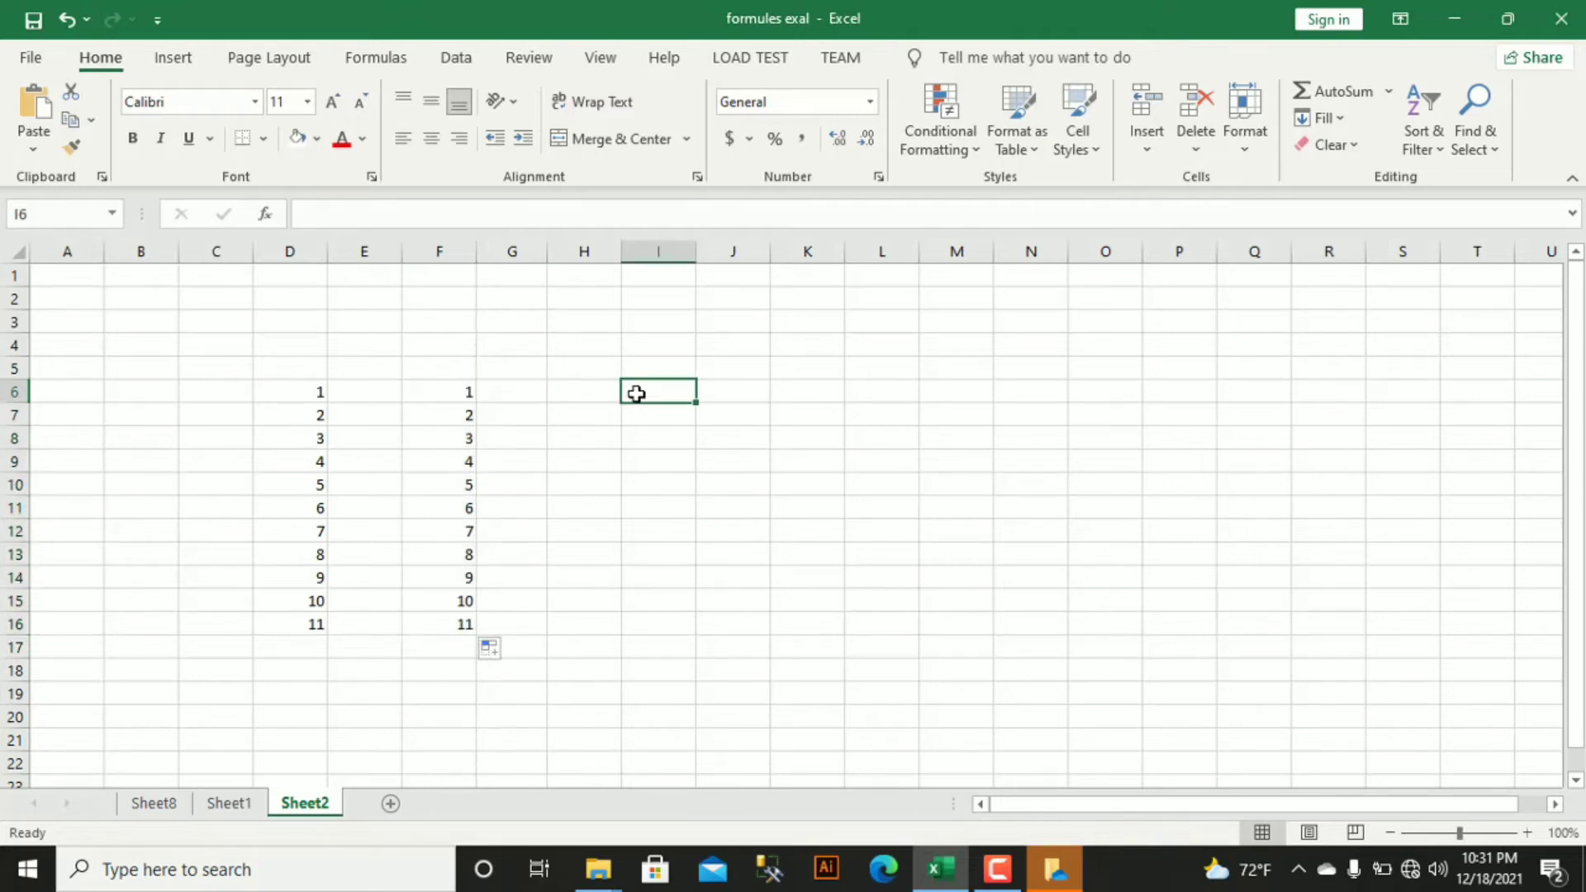
Type the title 'formula of excel' into cell I6.
{"action": "type", "text": "fo"}
{"action": "type", "text": "rm"}
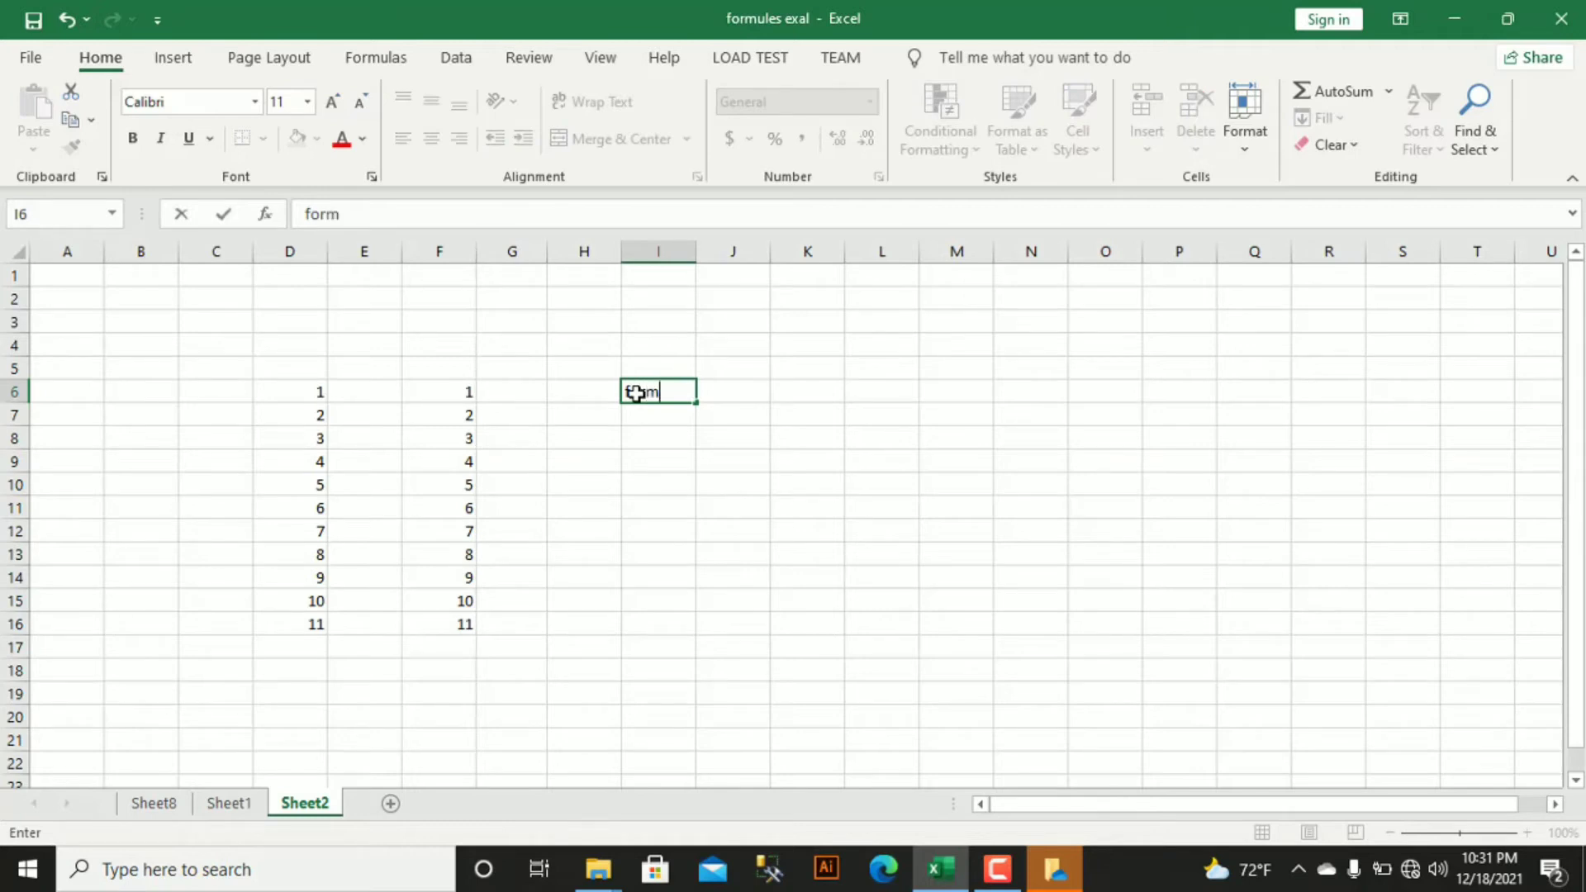
{"action": "type", "text": "ula of excel"}
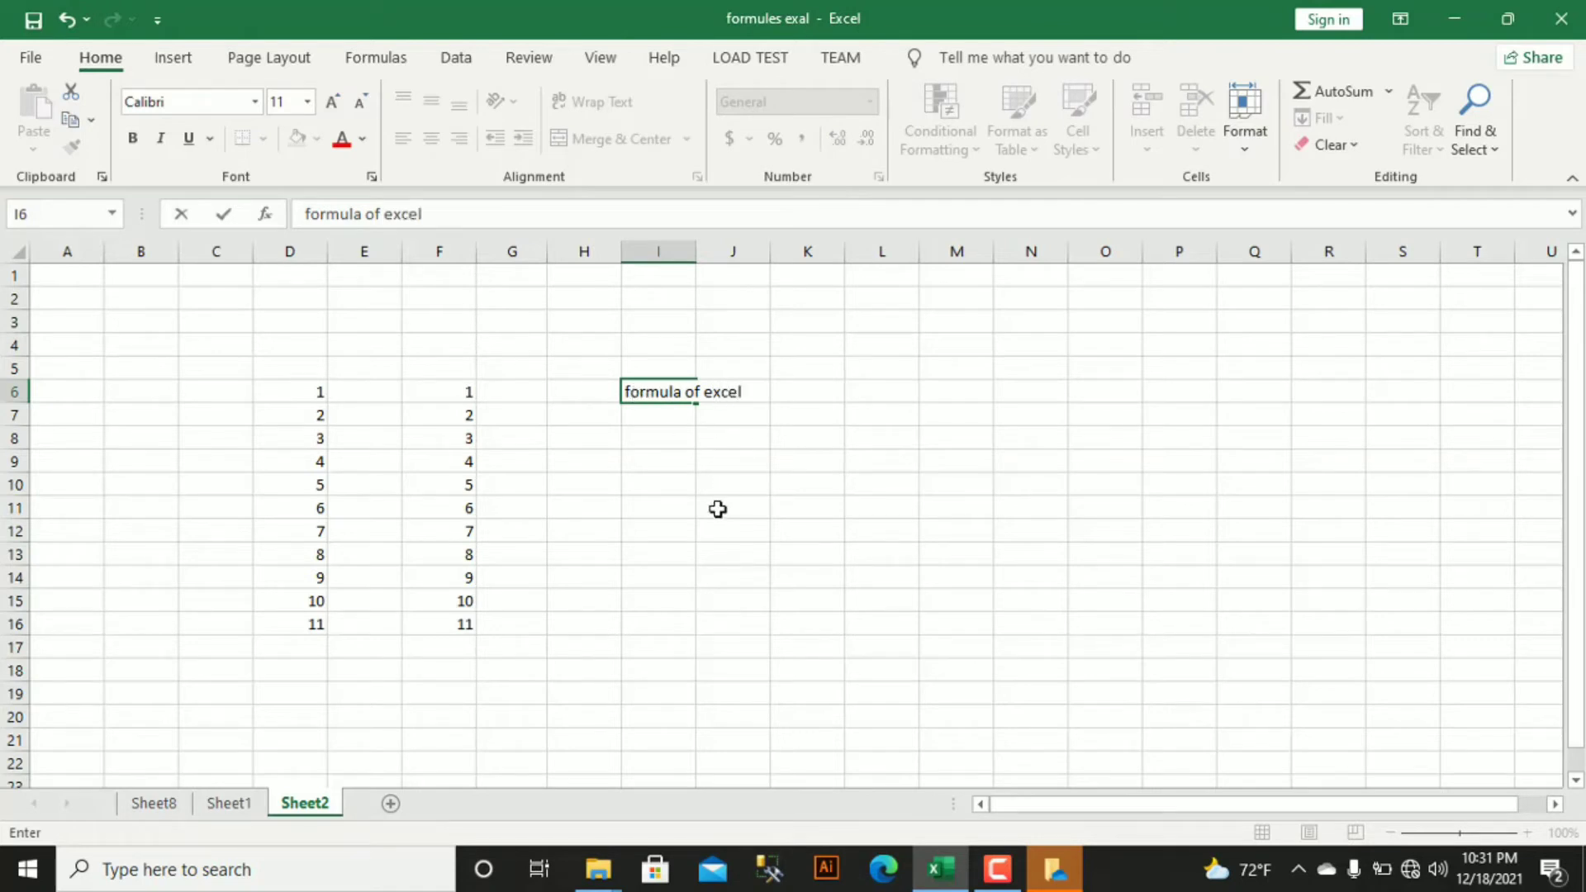
{"action": "left_click", "coordinate": [693, 504]}
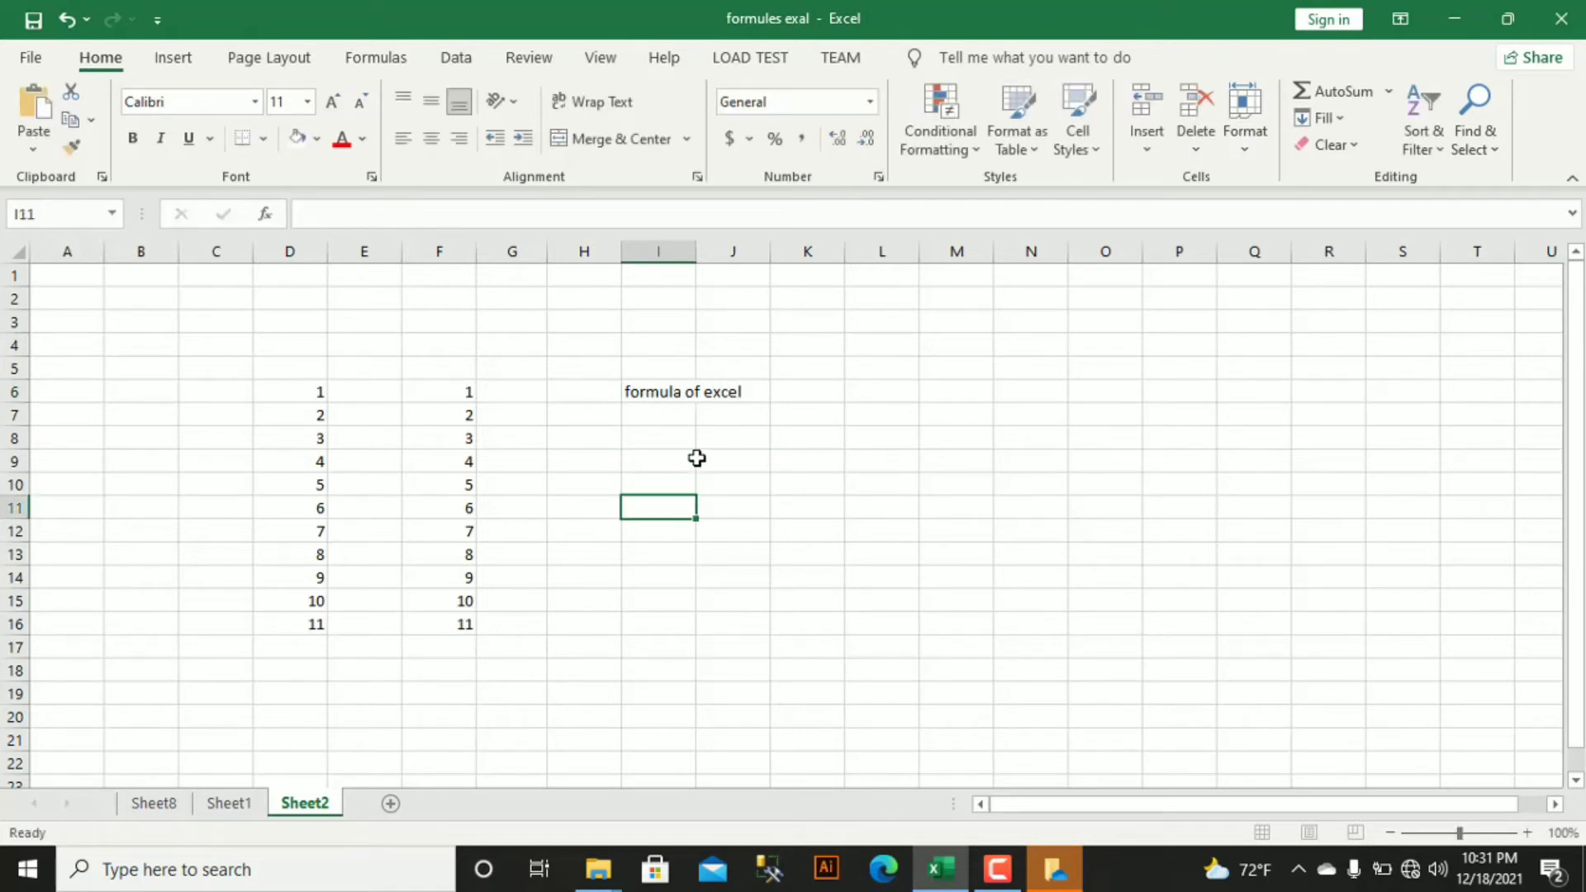
{"action": "left_click", "coordinate": [677, 398]}
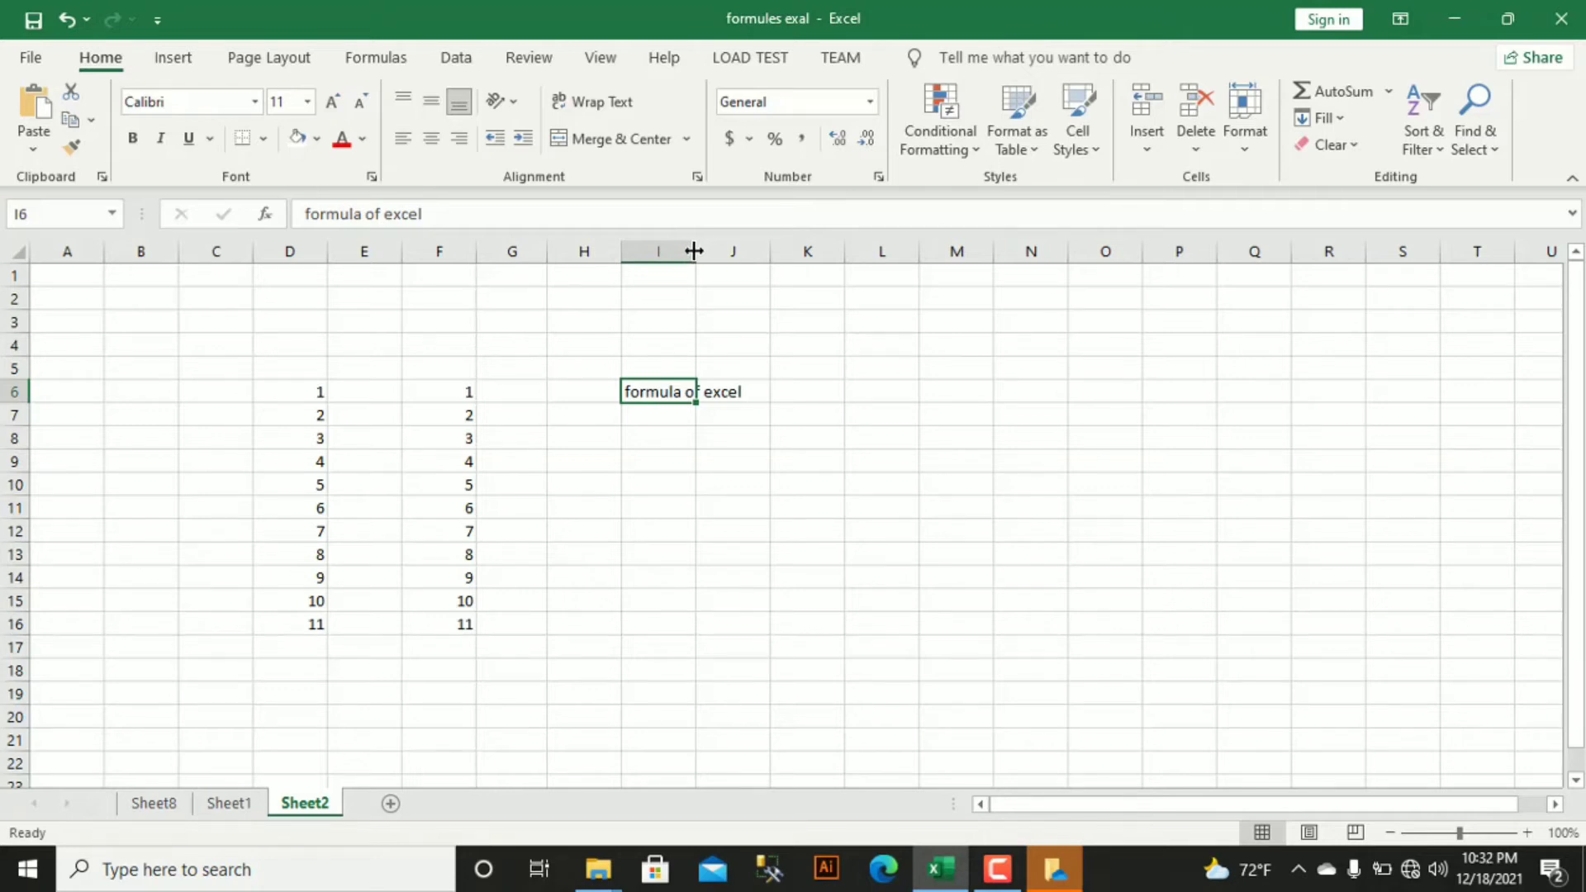
{"action": "double_click", "coordinate": [694, 251]}
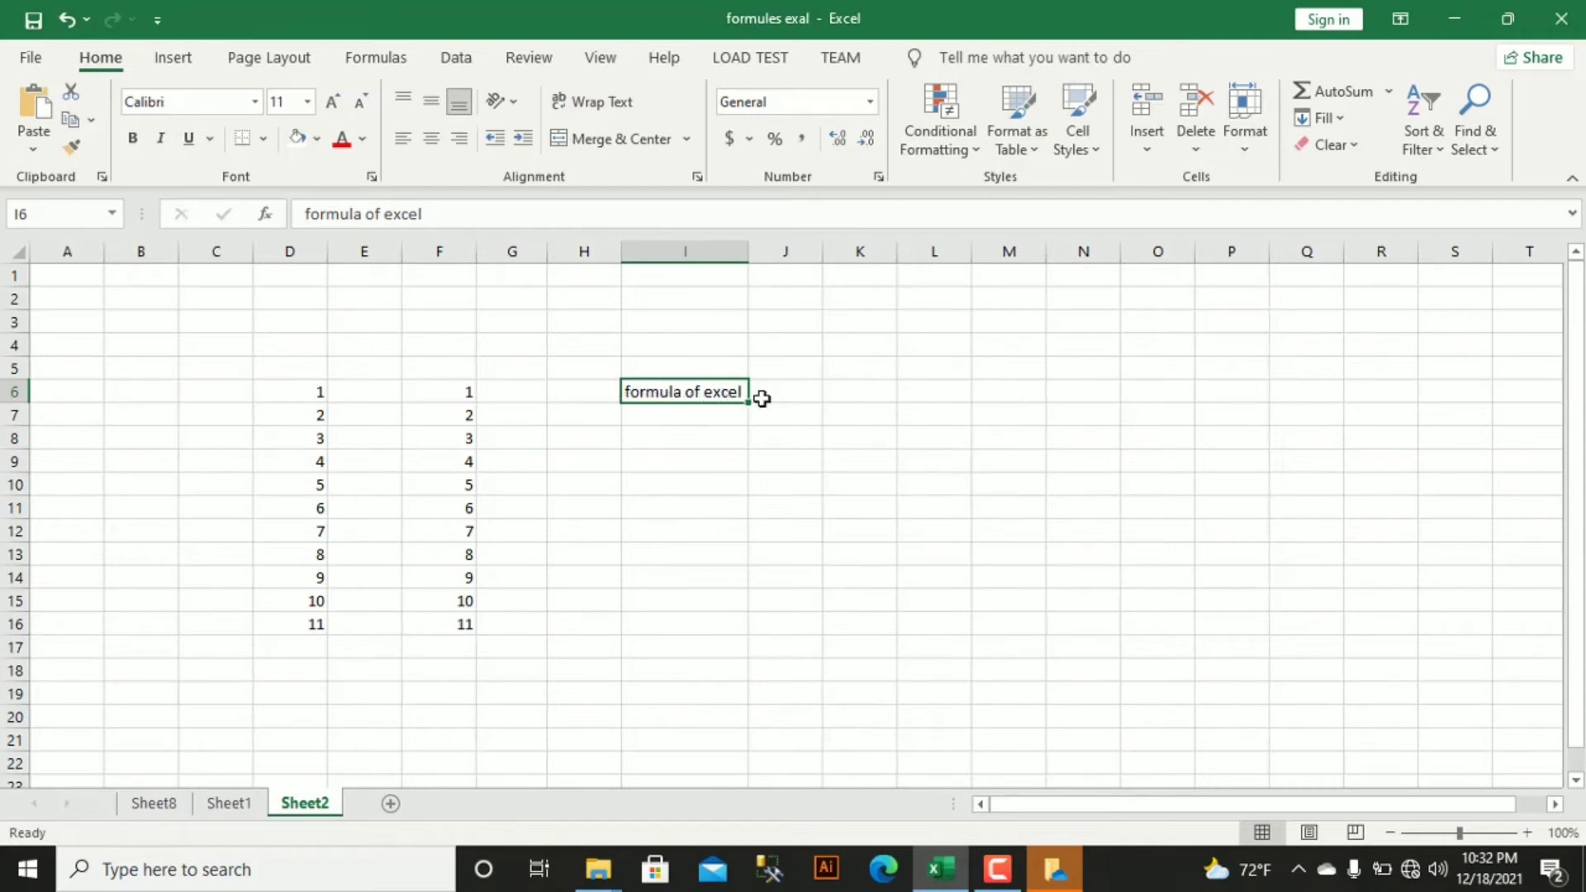
{"action": "left_click", "coordinate": [537, 355]}
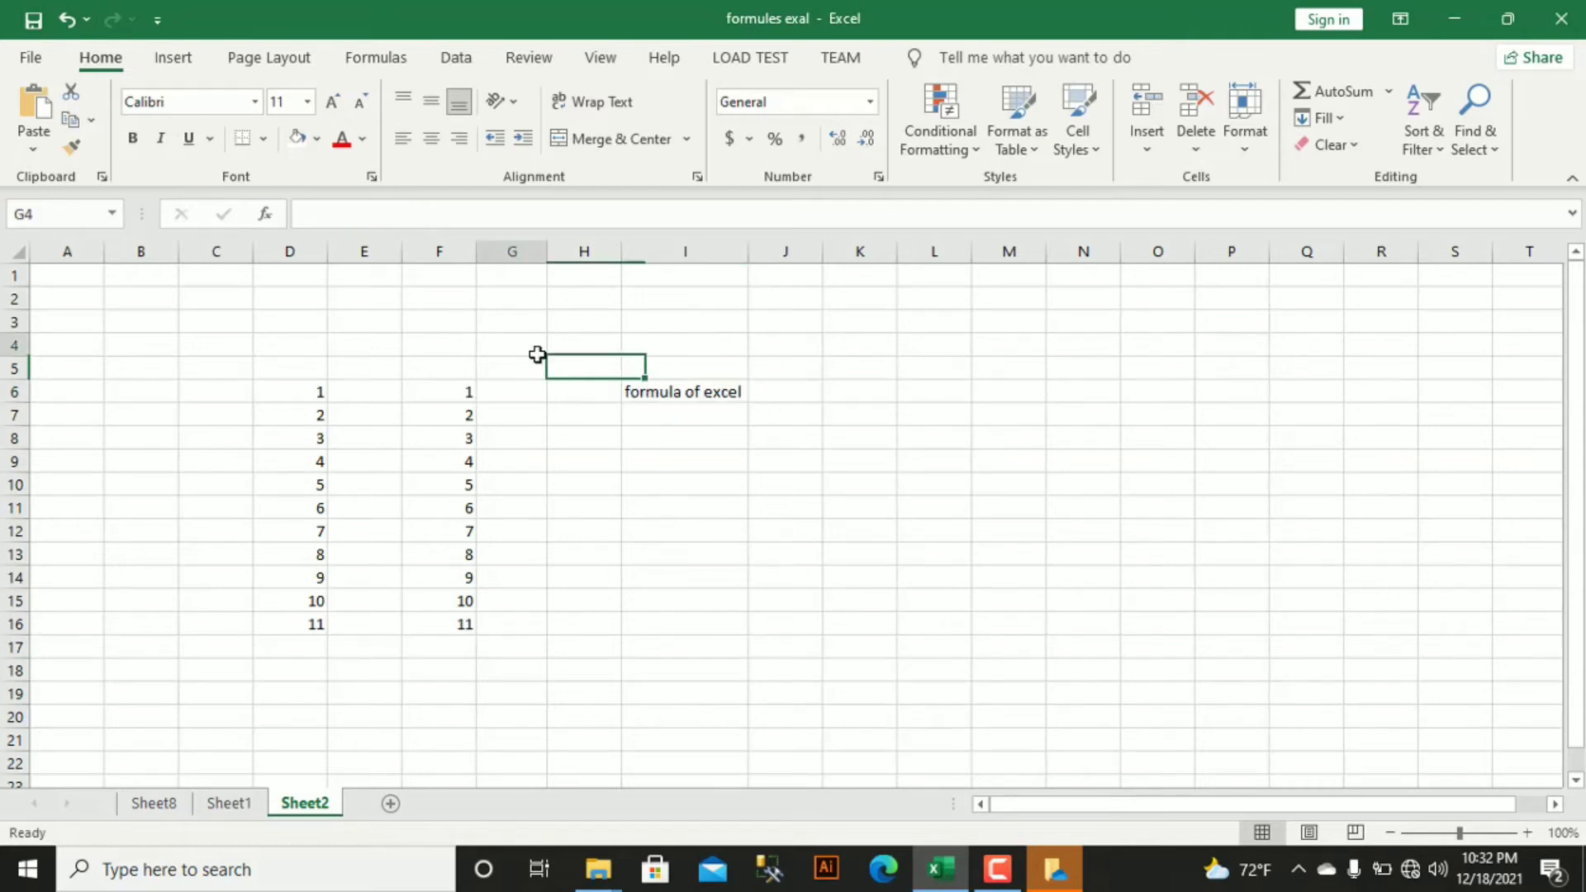
{"action": "left_click", "coordinate": [579, 351]}
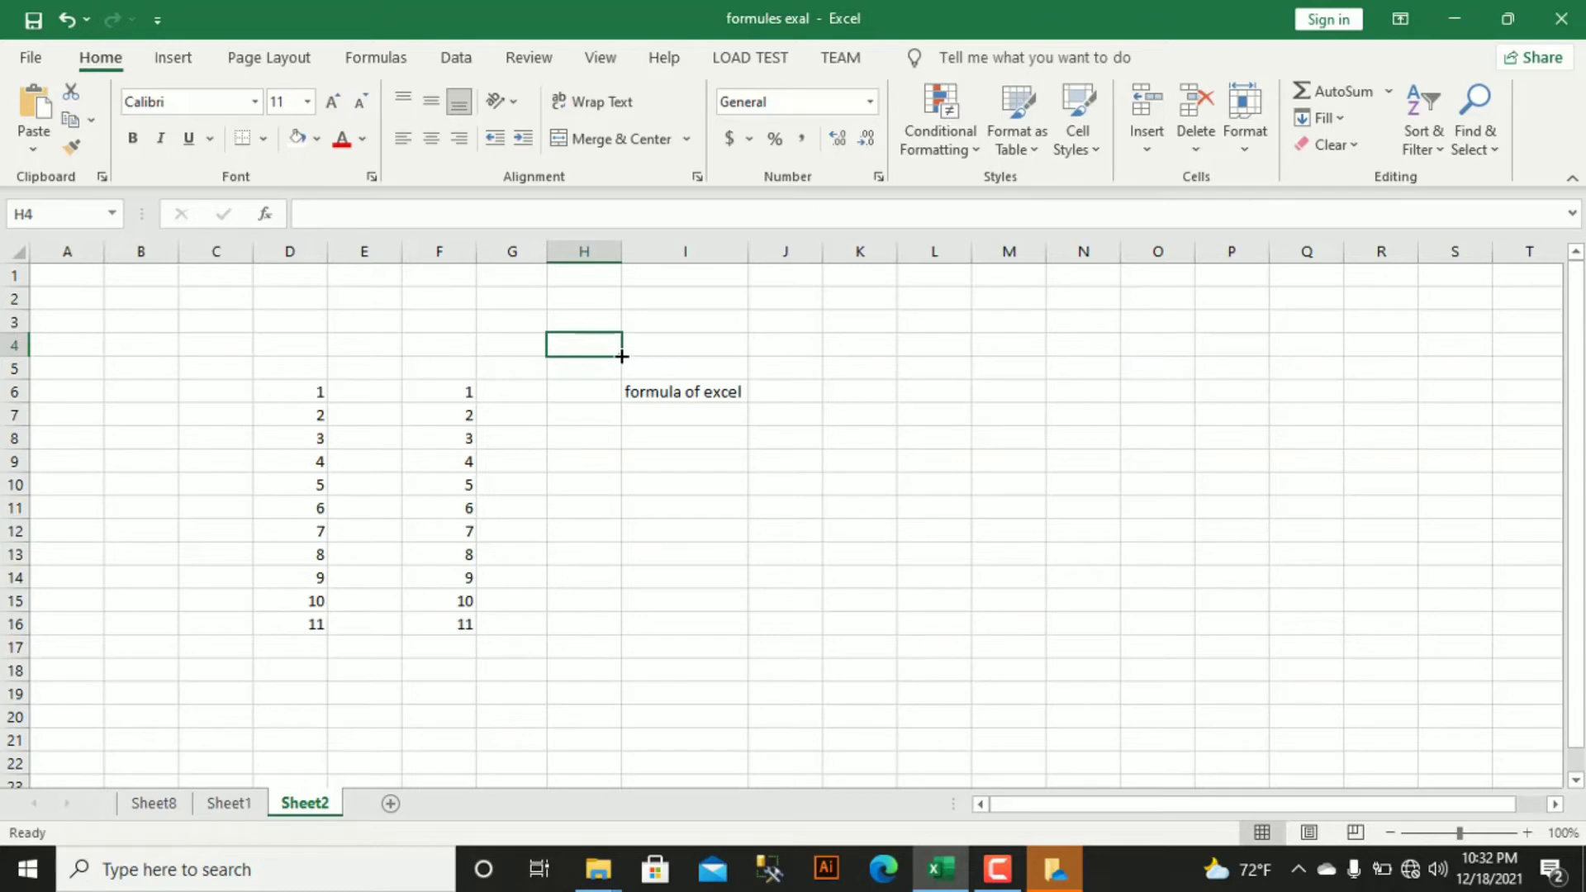
{"action": "mouse_move", "coordinate": [622, 356]}
{"action": "left_mouse_down"}
{"action": "mouse_move", "coordinate": [794, 464]}
{"action": "mouse_move", "coordinate": [790, 389]}
{"action": "mouse_move", "coordinate": [801, 453]}
{"action": "left_mouse_up"}
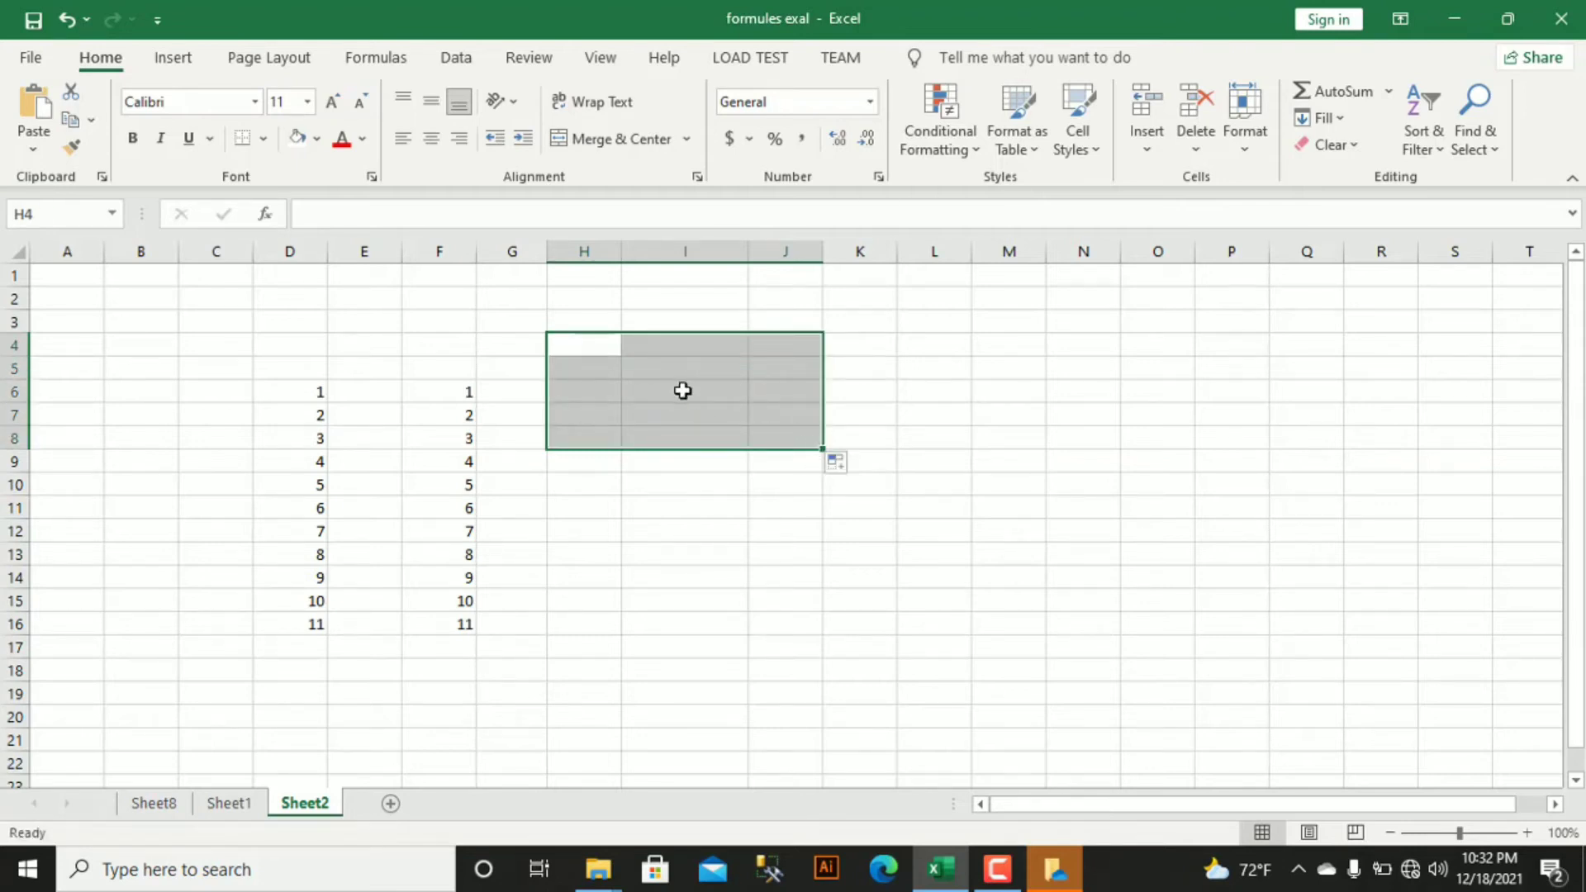
{"action": "key", "text": "ctrl+z"}
{"action": "left_click", "coordinate": [644, 394]}
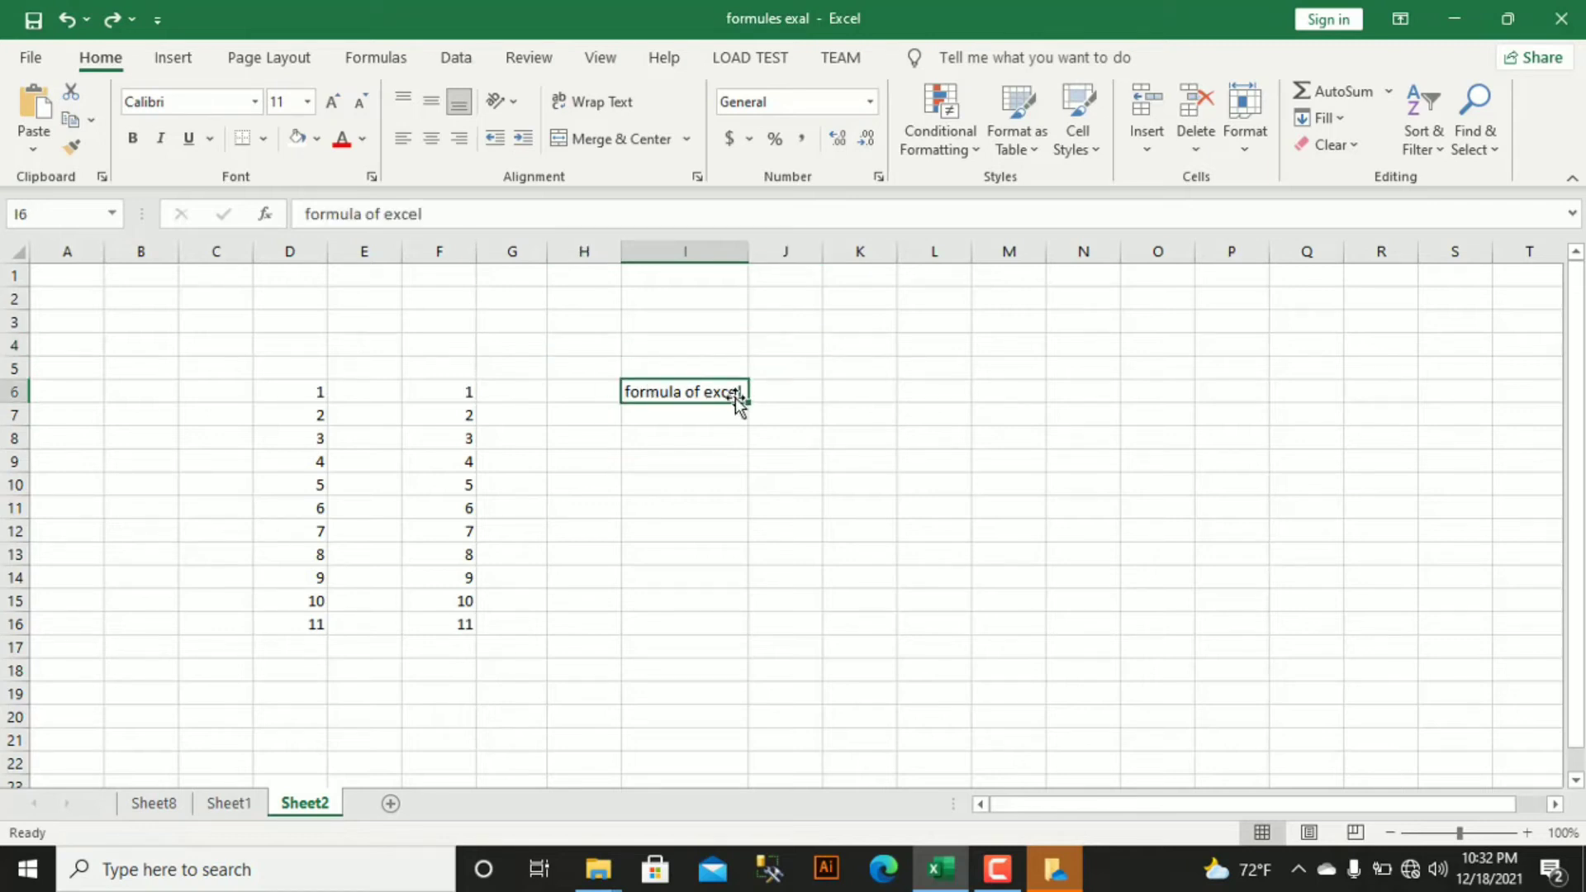
Merge and centre I6:L9, middle-align the title, and select its text.
{"action": "left_click_drag", "start_coordinate": [734, 398], "coordinate": [936, 460]}
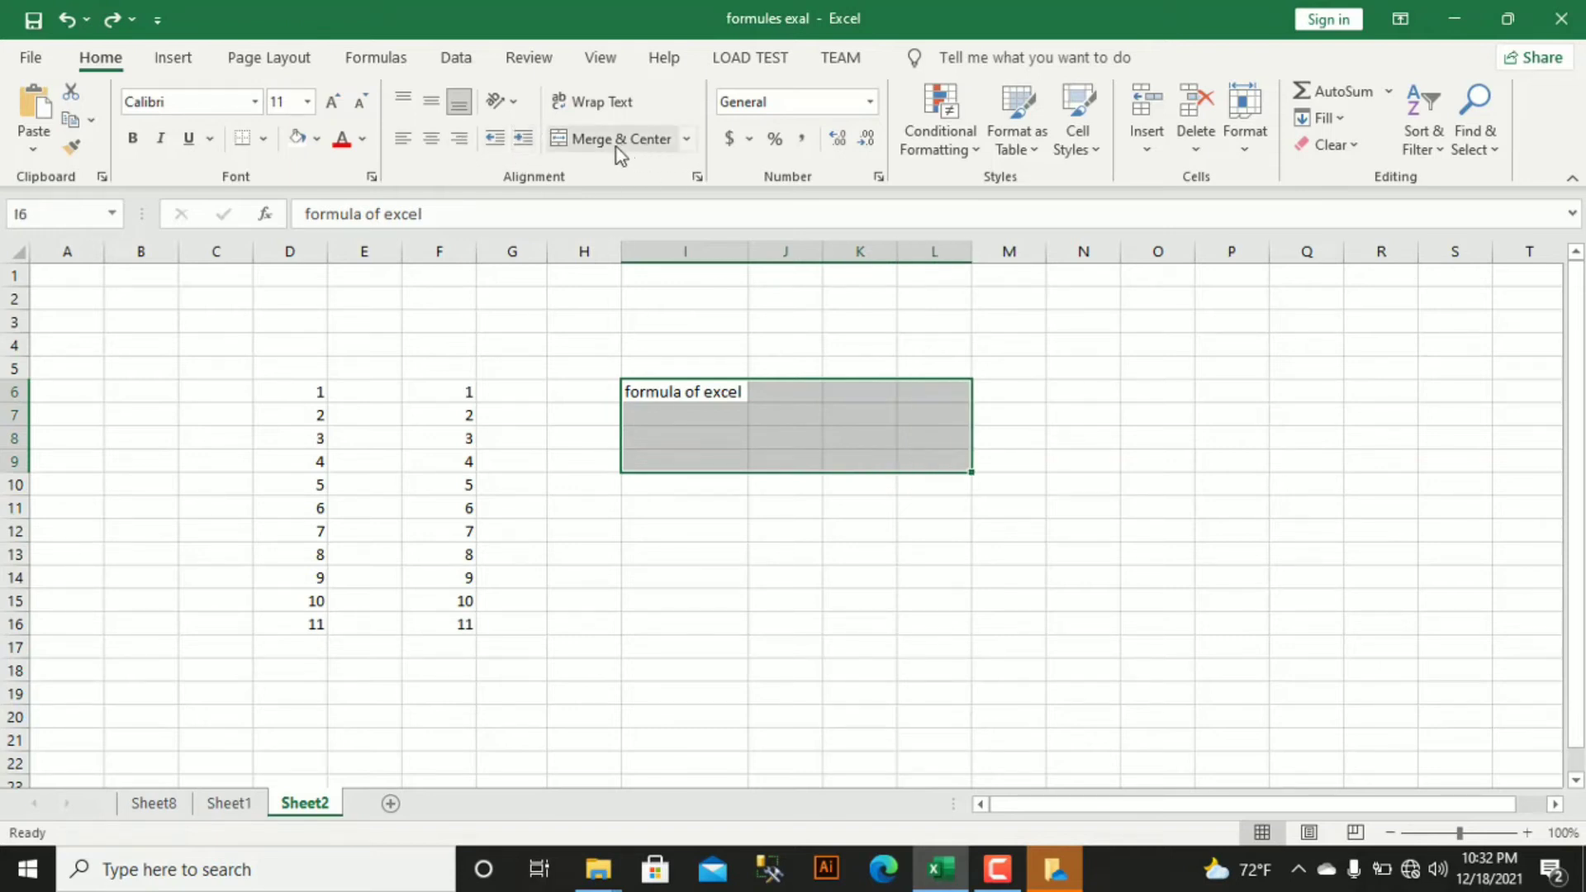
{"action": "left_click", "coordinate": [684, 141]}
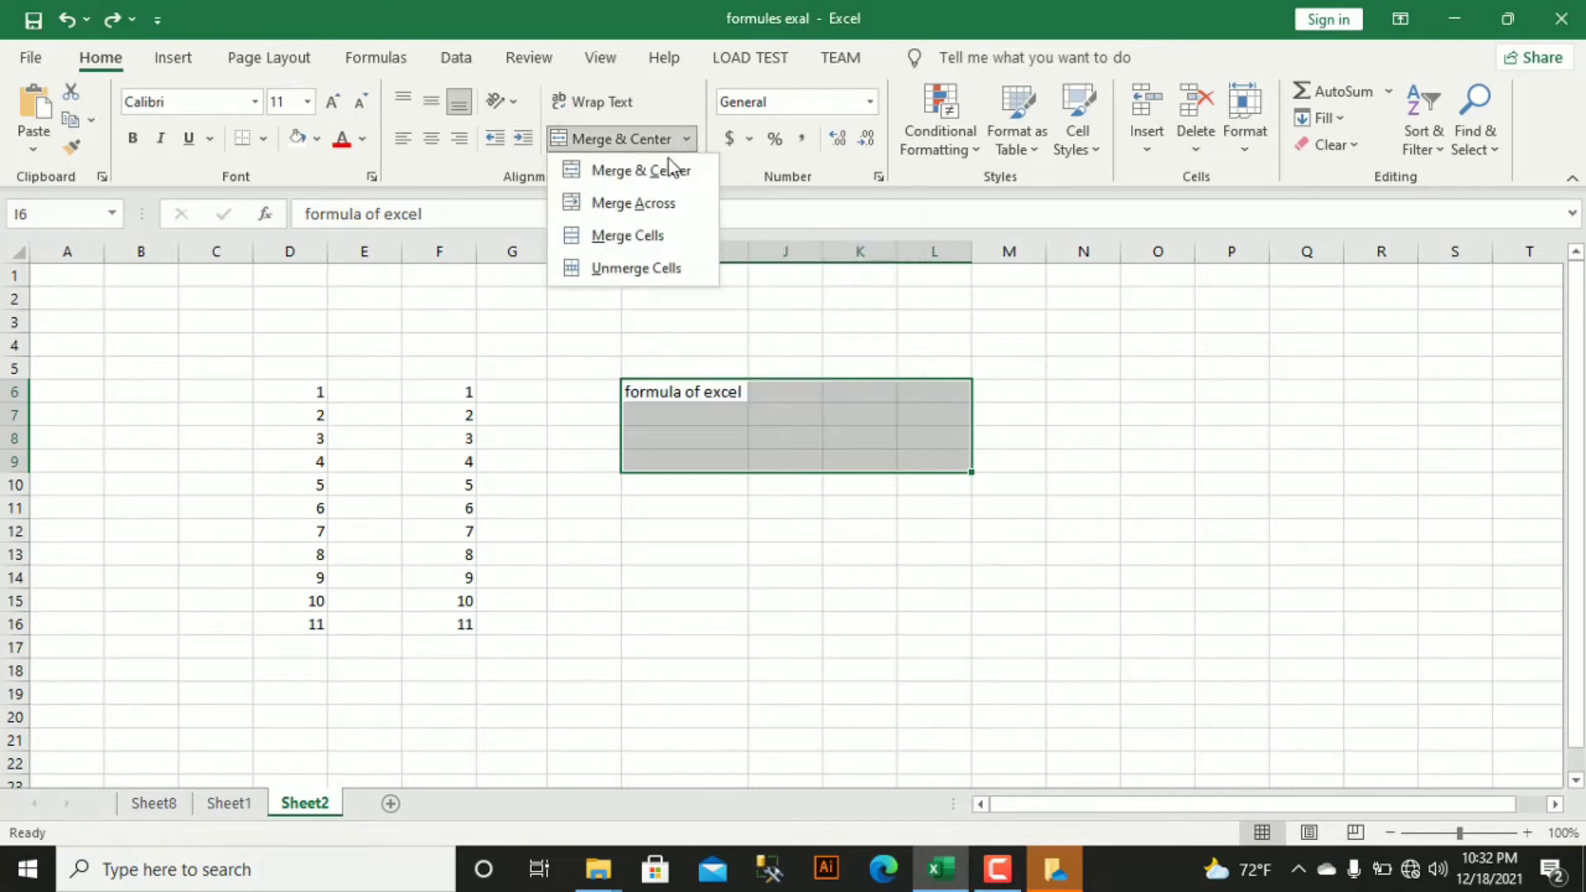
{"action": "left_click", "coordinate": [633, 170]}
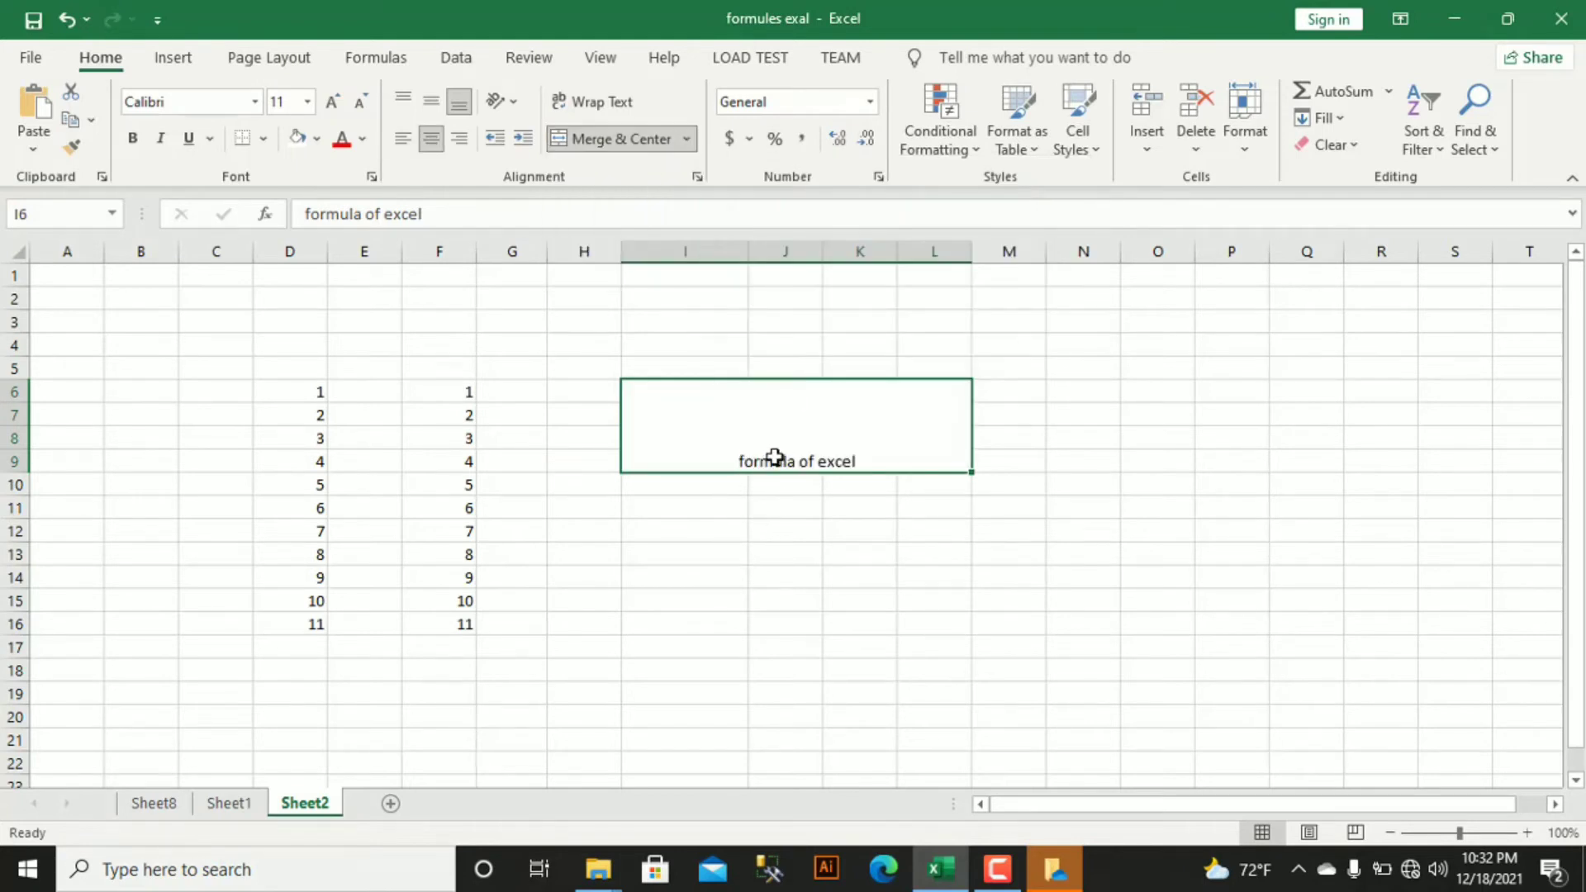
{"action": "left_click", "coordinate": [433, 96]}
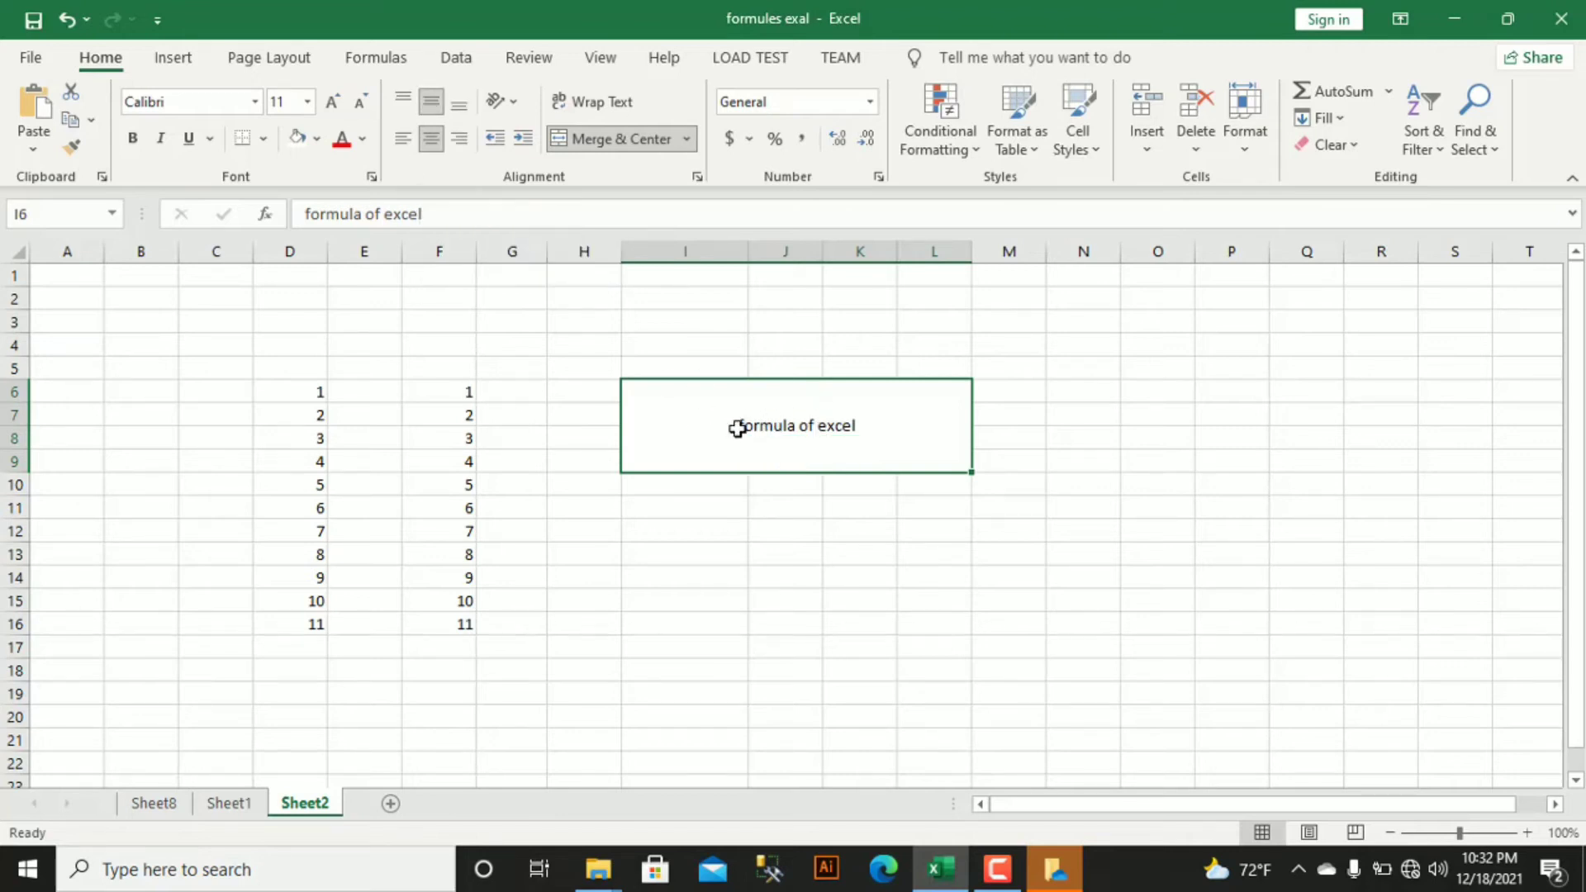
{"action": "double_click", "coordinate": [826, 426]}
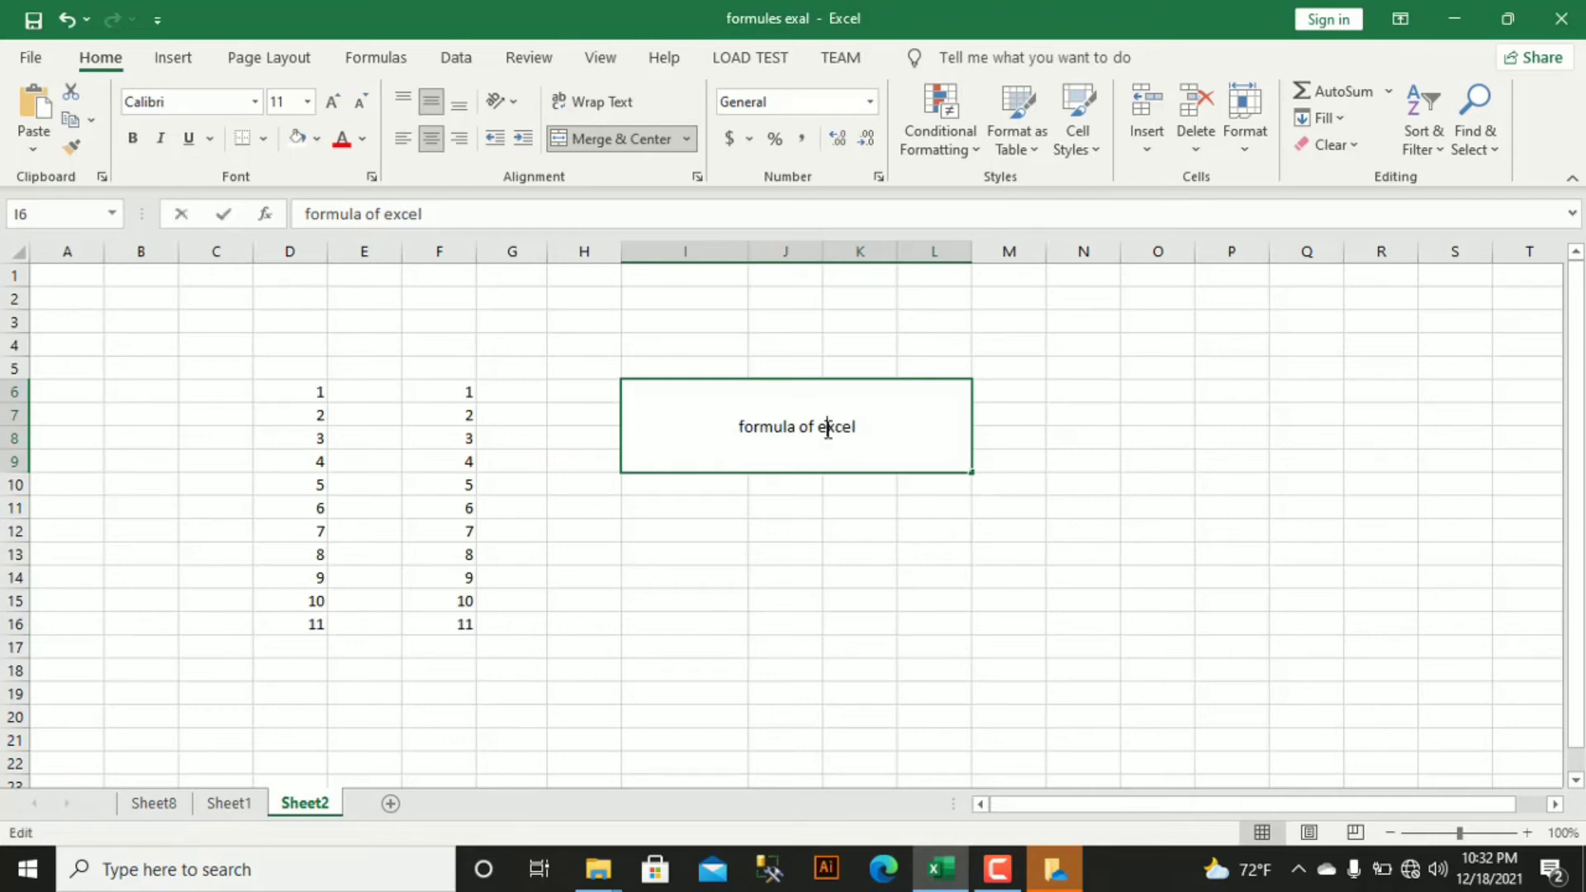
{"action": "triple_click", "coordinate": [827, 428]}
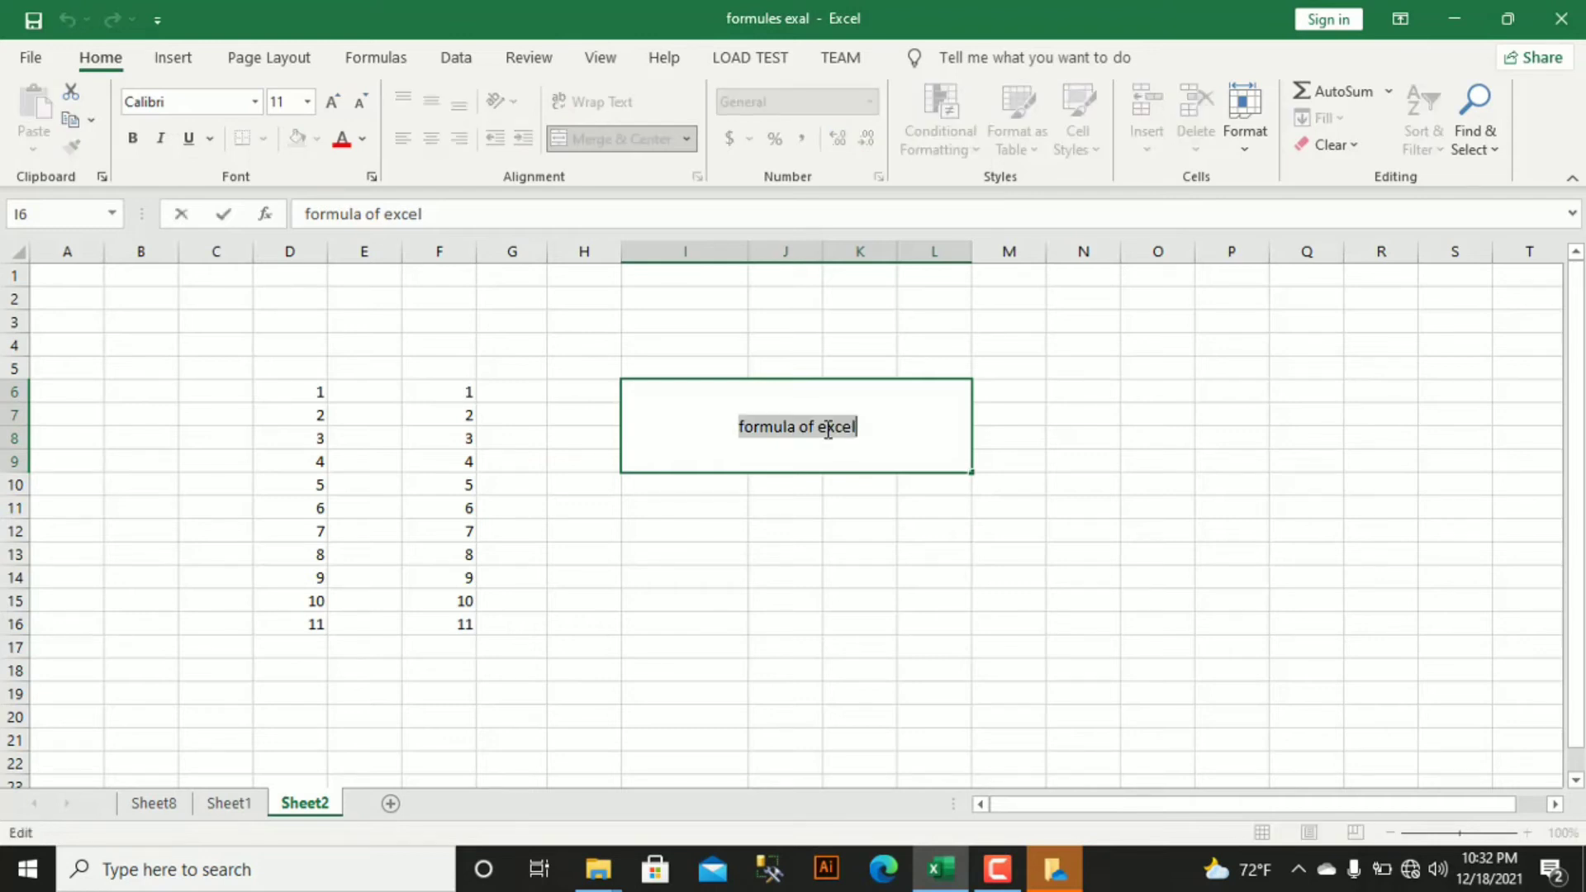
Make the title text 20-point and bold.
{"action": "left_click", "coordinate": [308, 102]}
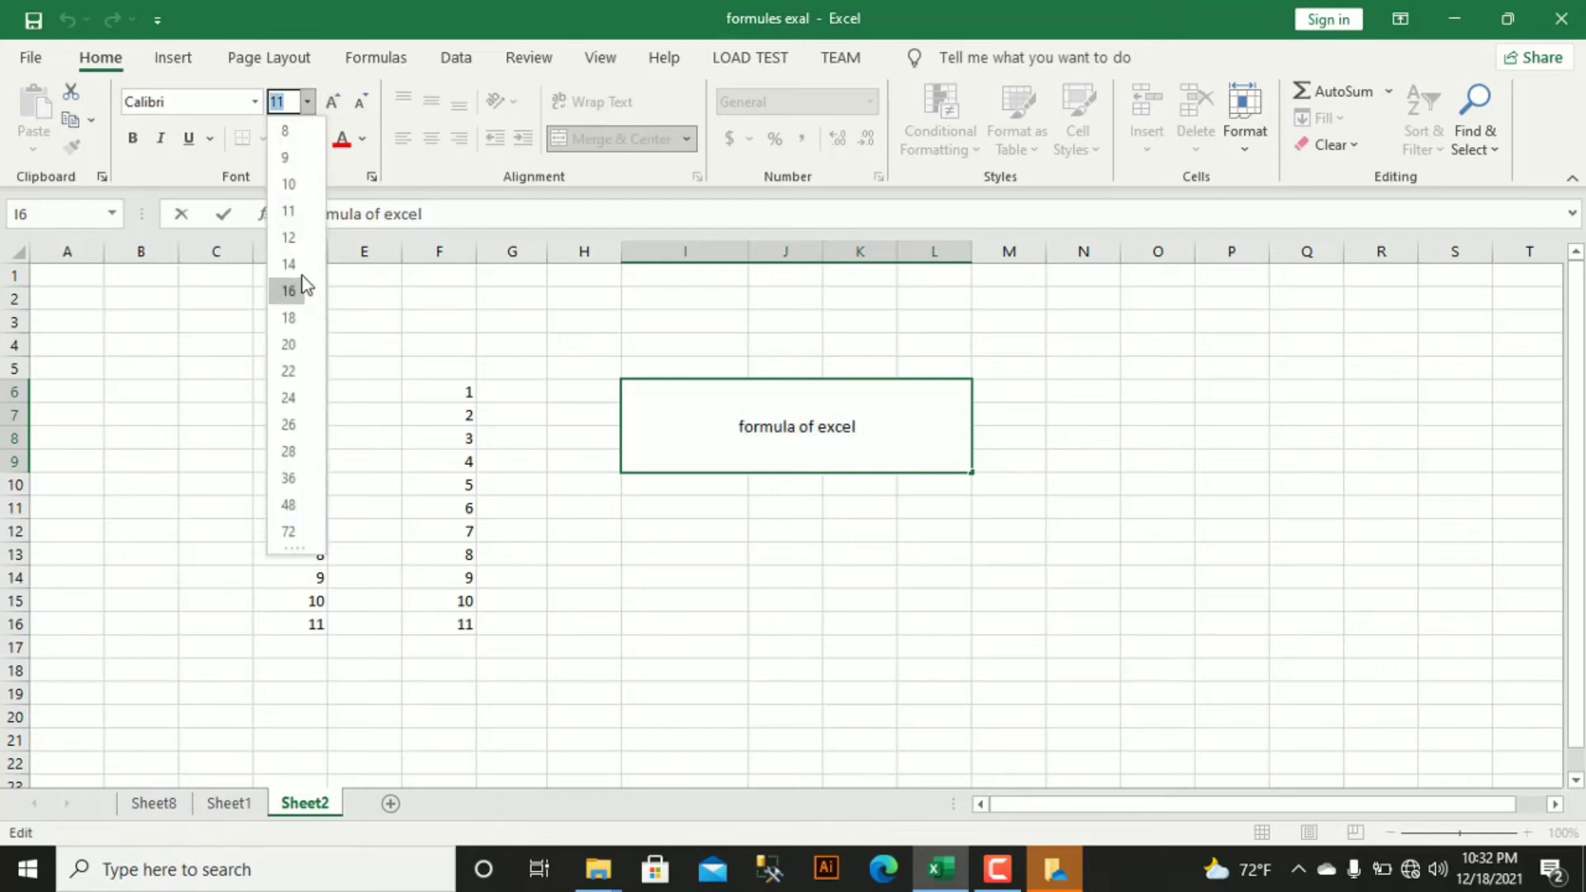
{"action": "left_click", "coordinate": [294, 344]}
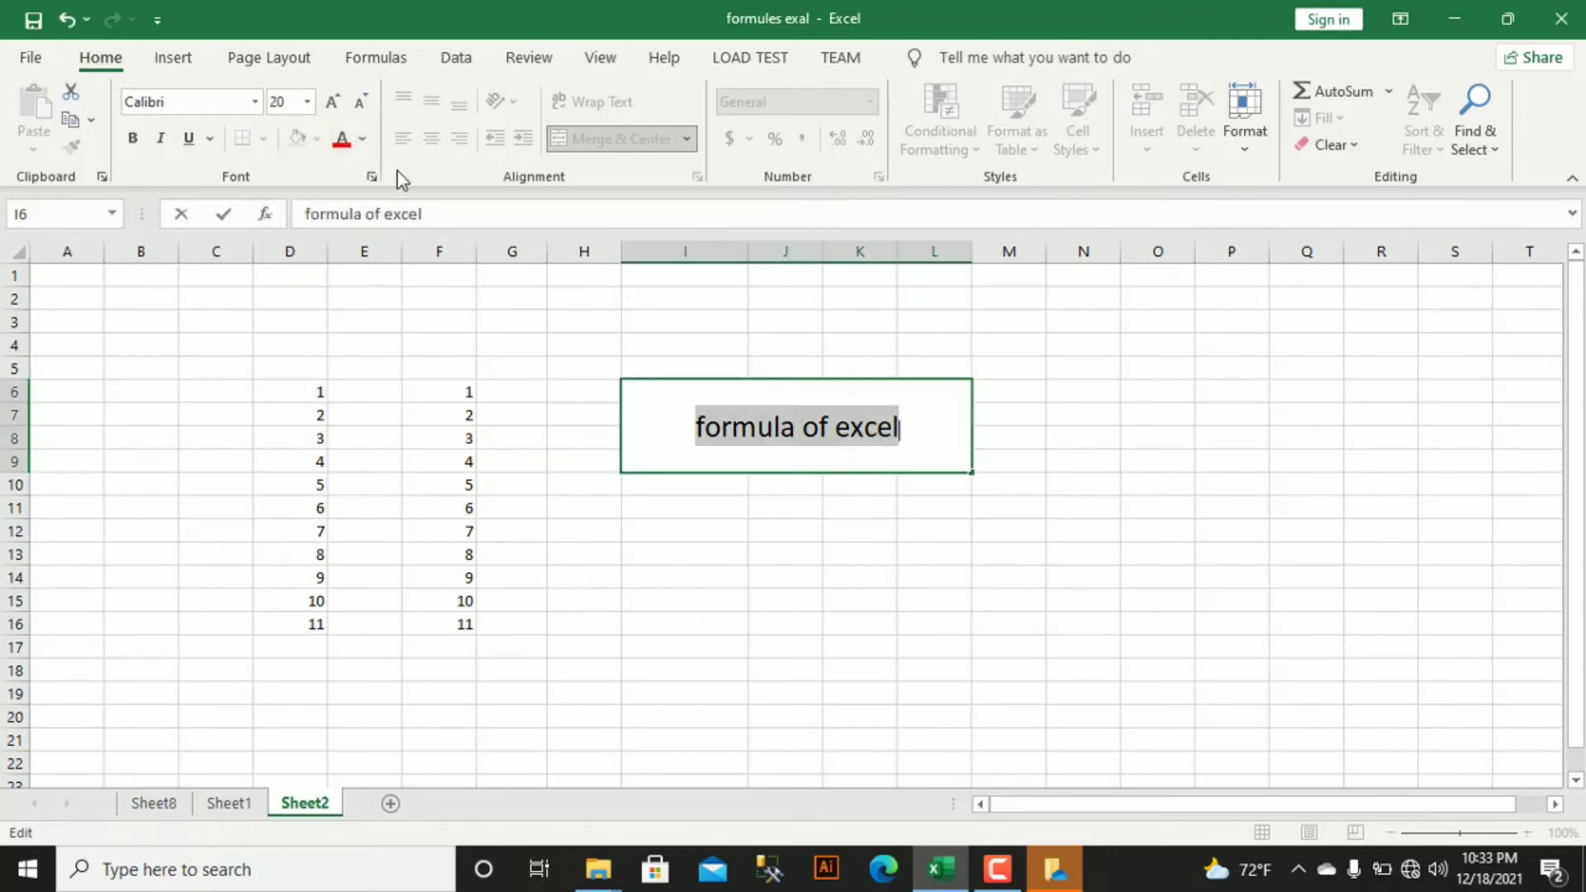
{"action": "left_click", "coordinate": [364, 139]}
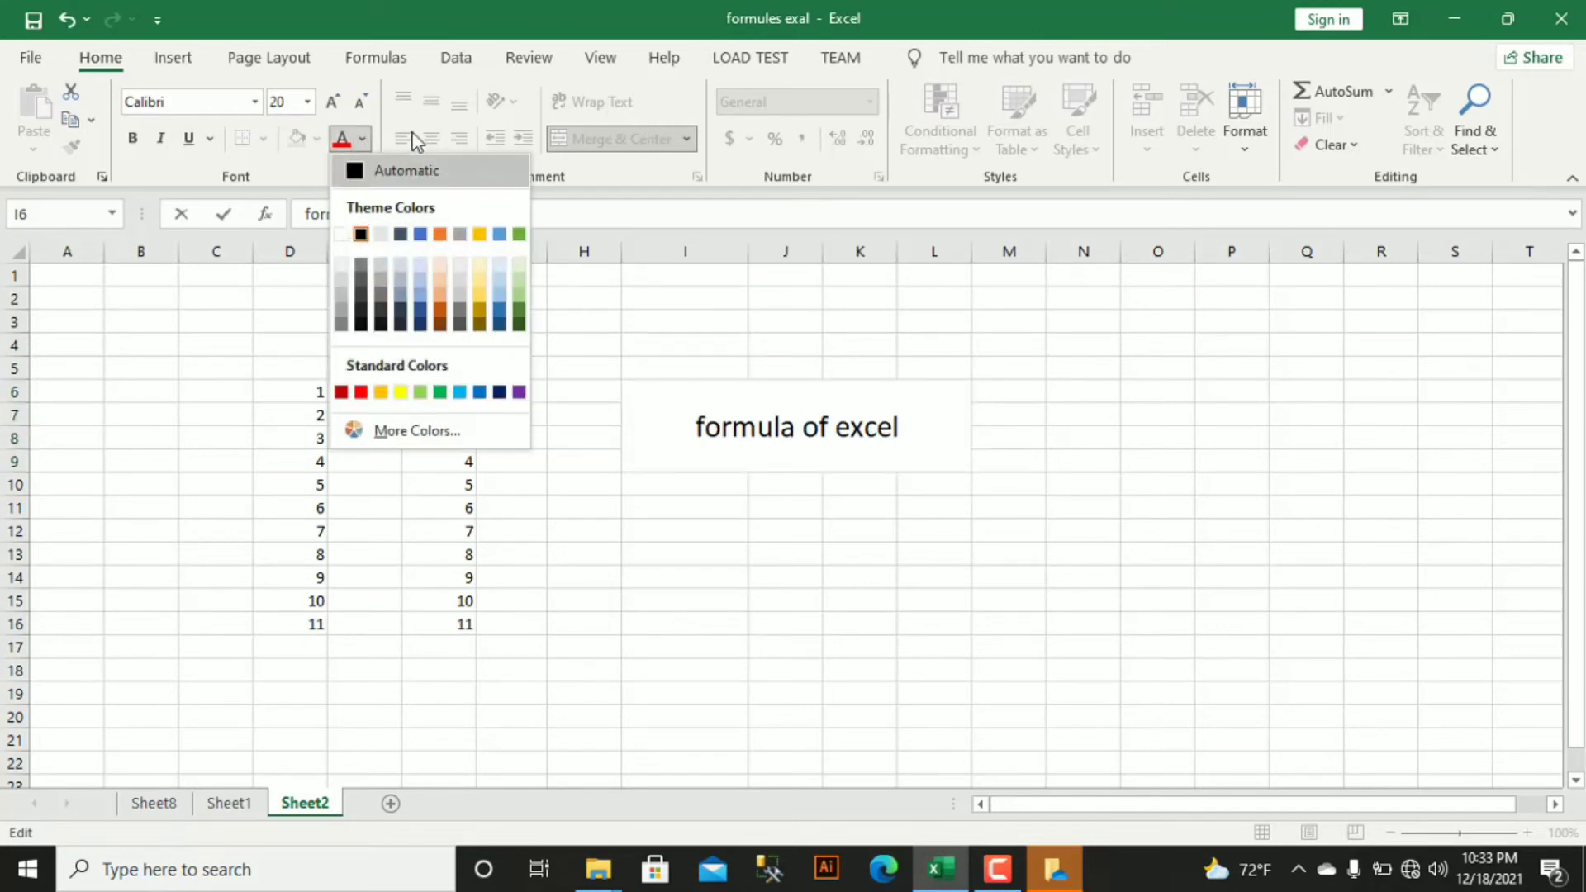
{"action": "left_click", "coordinate": [291, 156]}
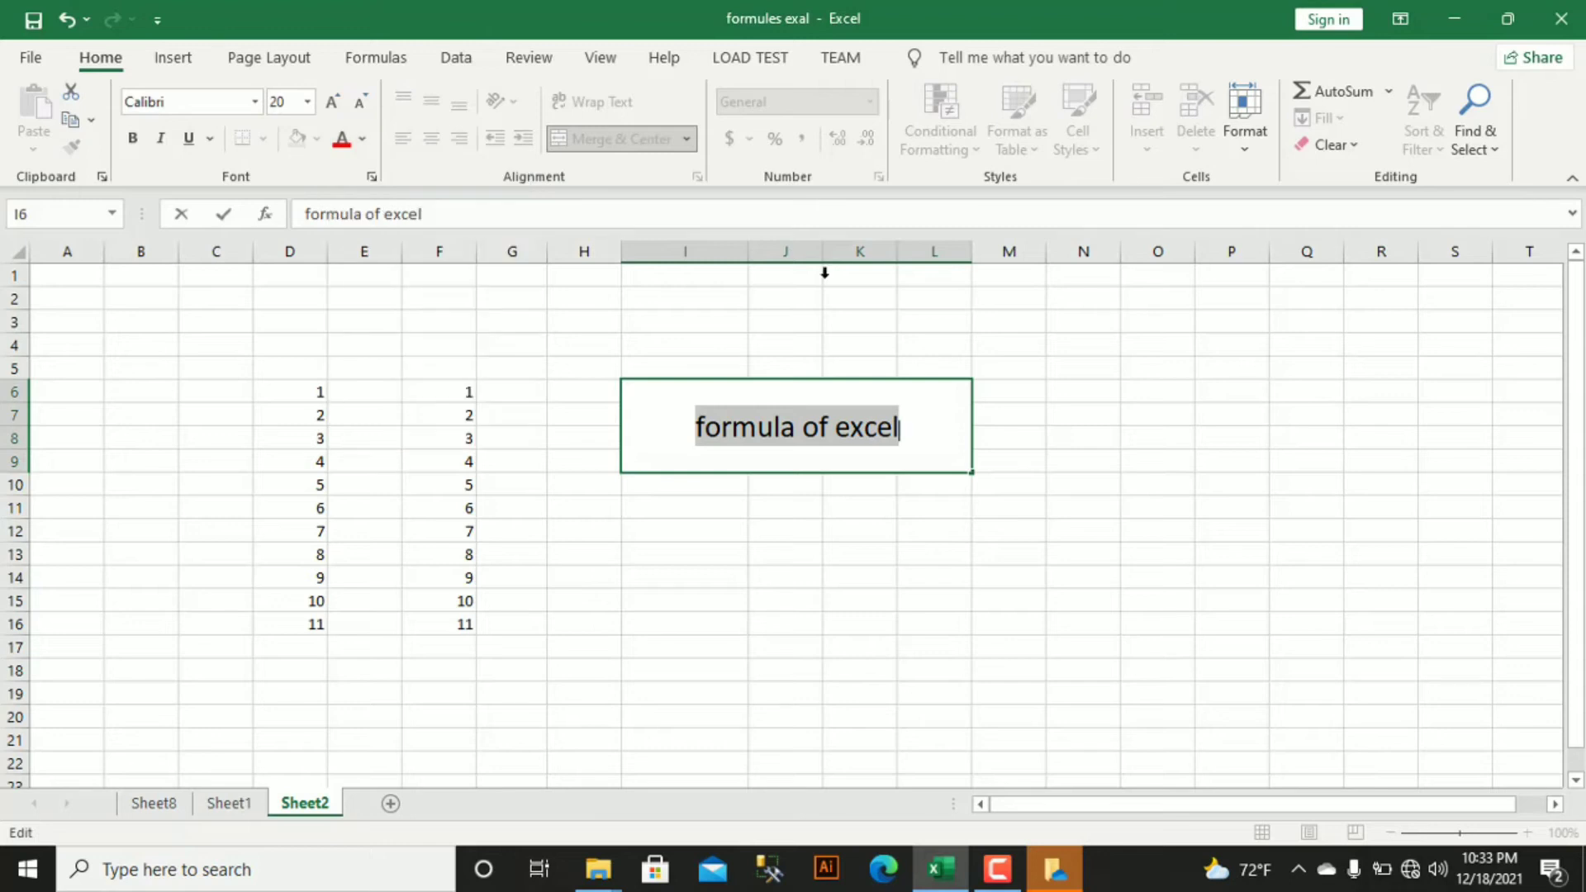
{"action": "left_click", "coordinate": [131, 139]}
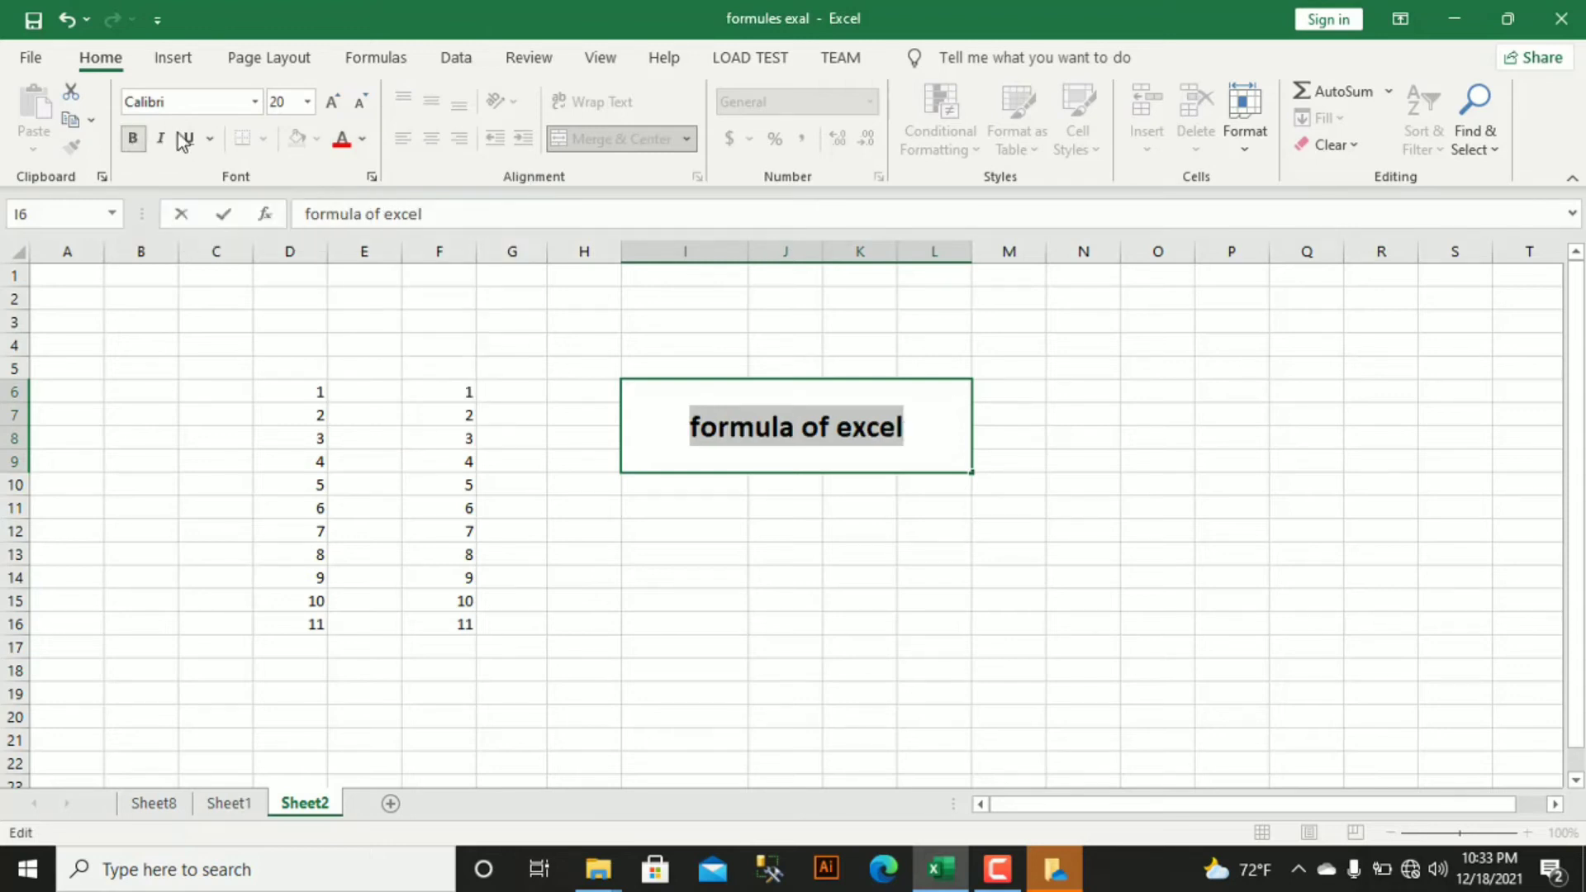
Give the merged title block a green fill colour.
{"action": "left_click", "coordinate": [638, 389]}
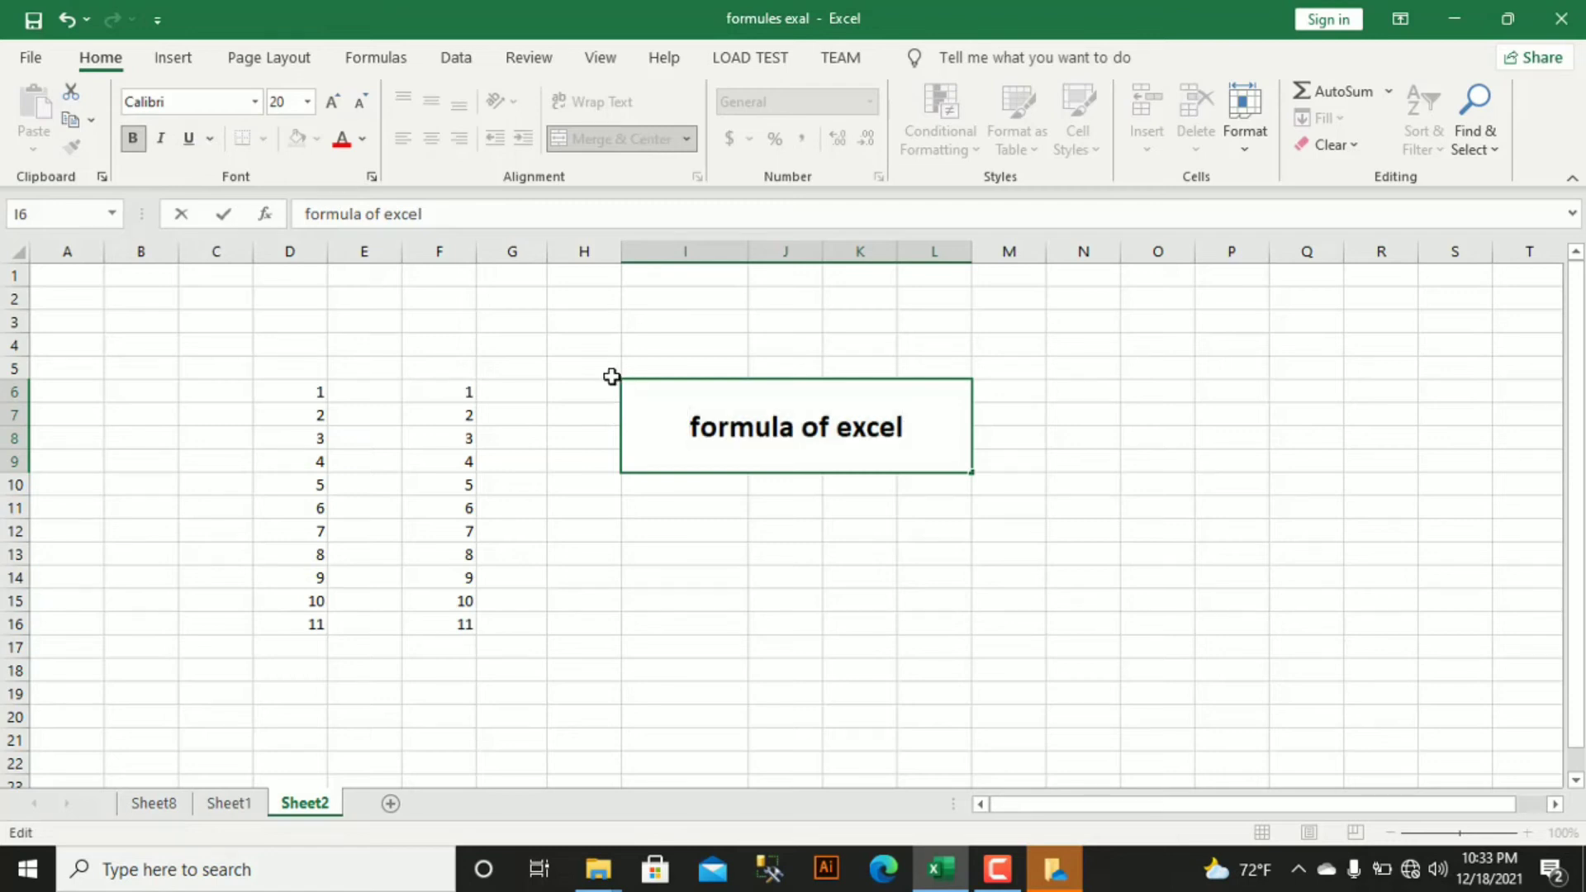
{"action": "left_click", "coordinate": [612, 377]}
{"action": "left_click", "coordinate": [647, 387]}
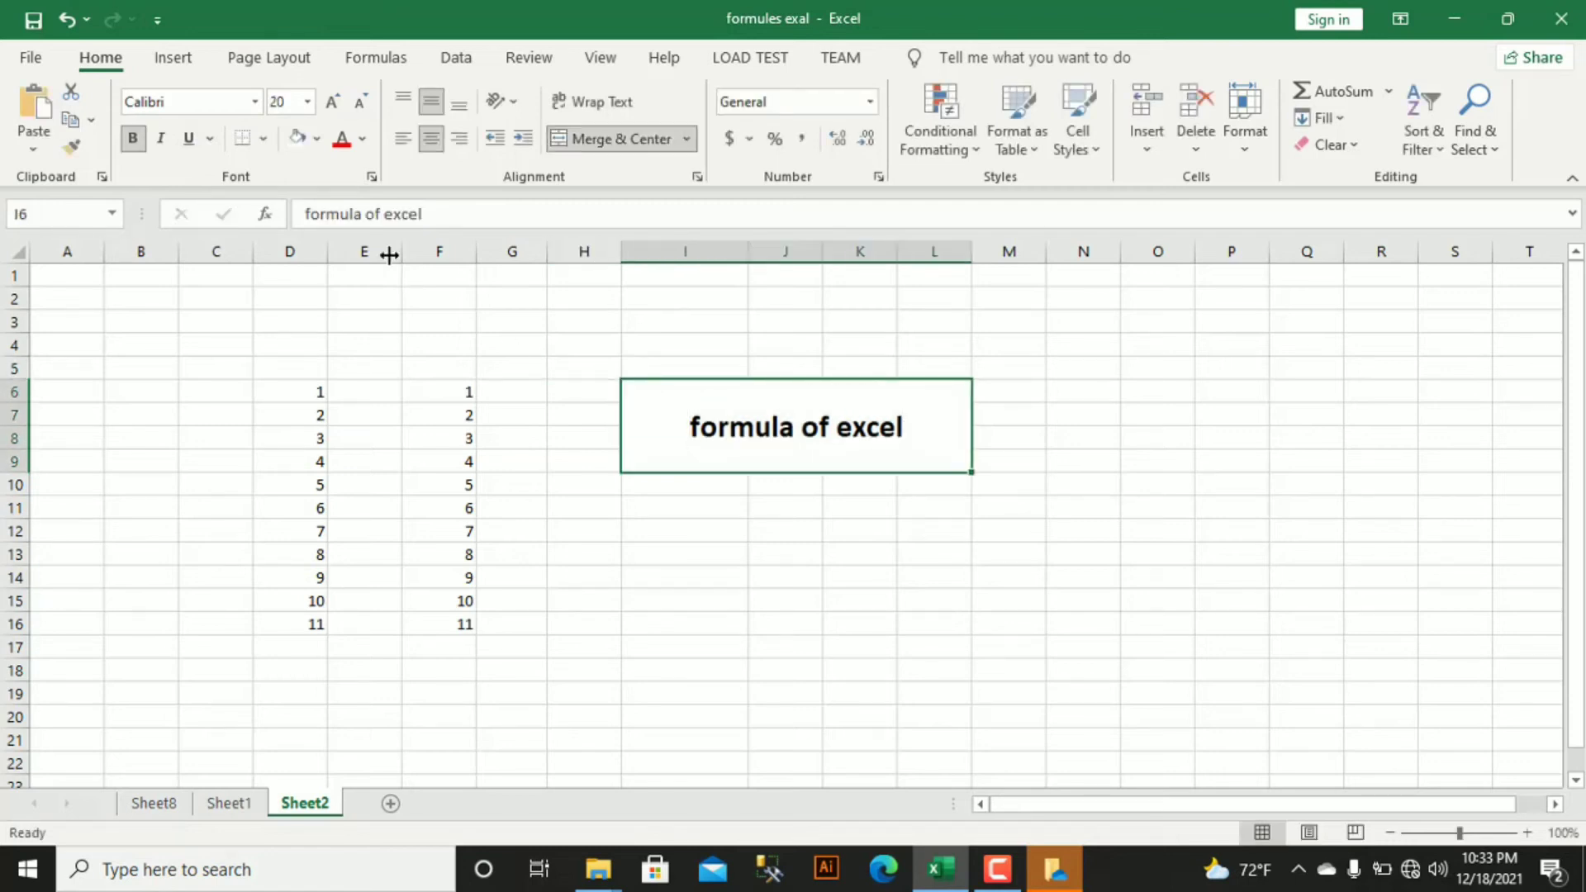
{"action": "left_click", "coordinate": [319, 140]}
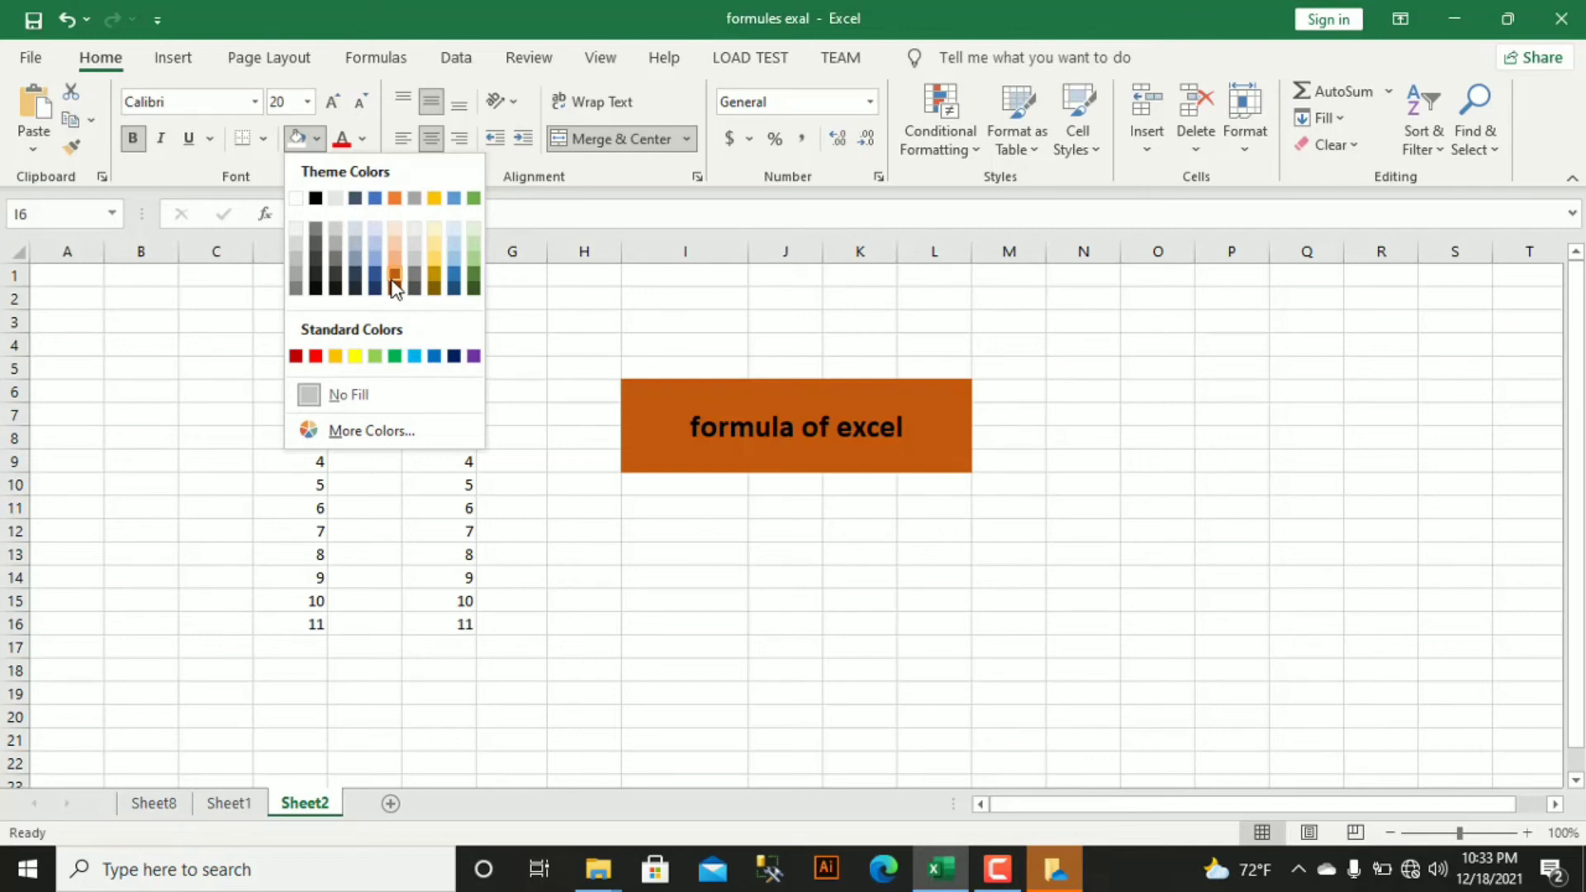
{"action": "left_click", "coordinate": [471, 279]}
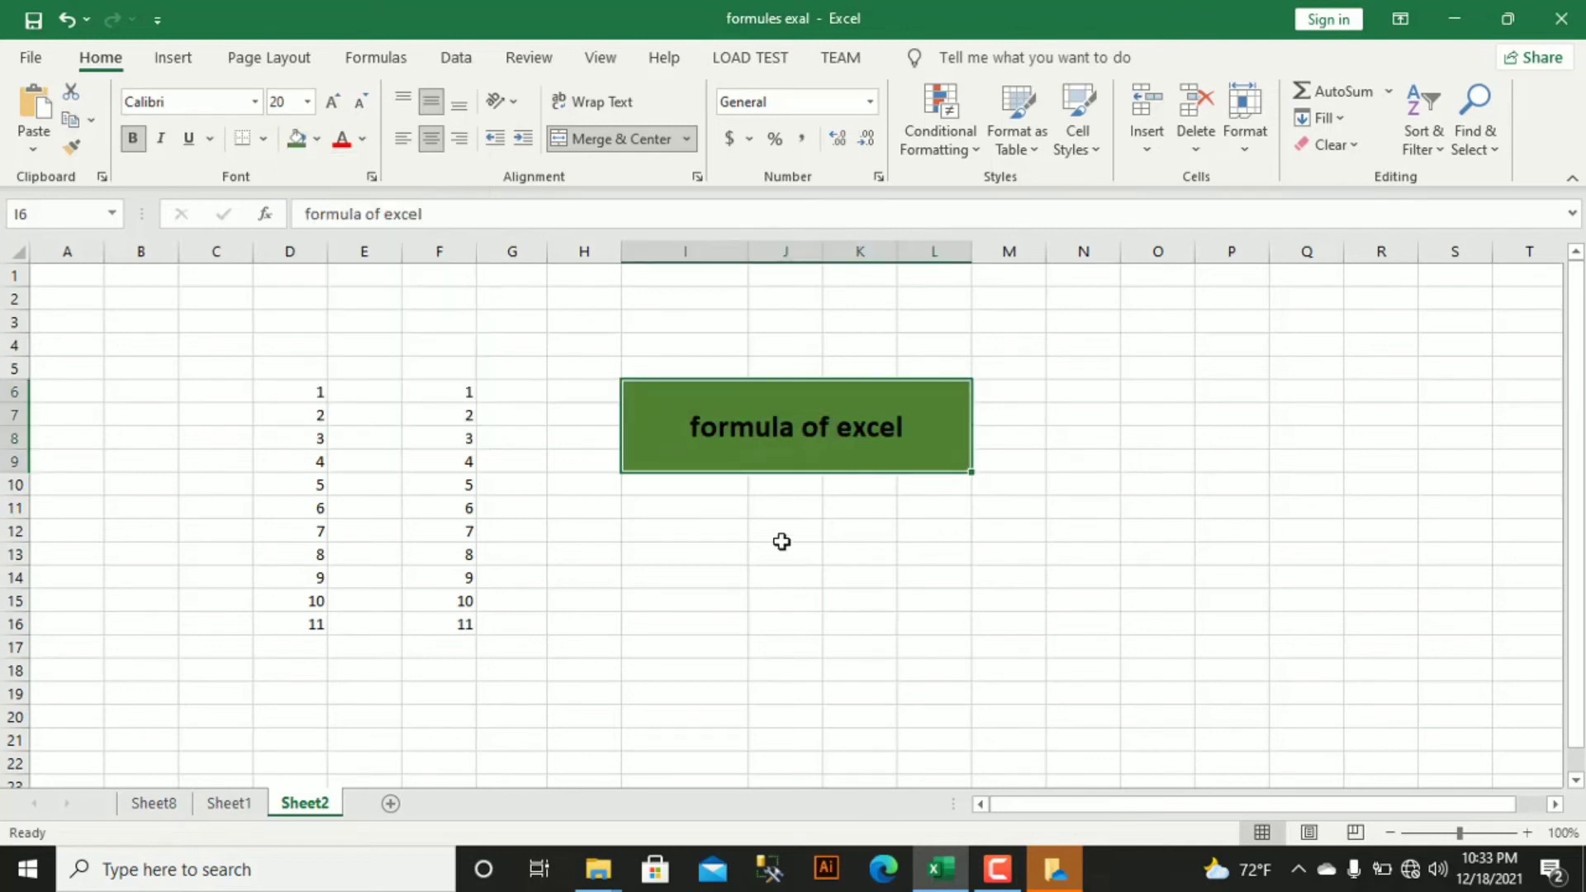
{"action": "left_click", "coordinate": [674, 488]}
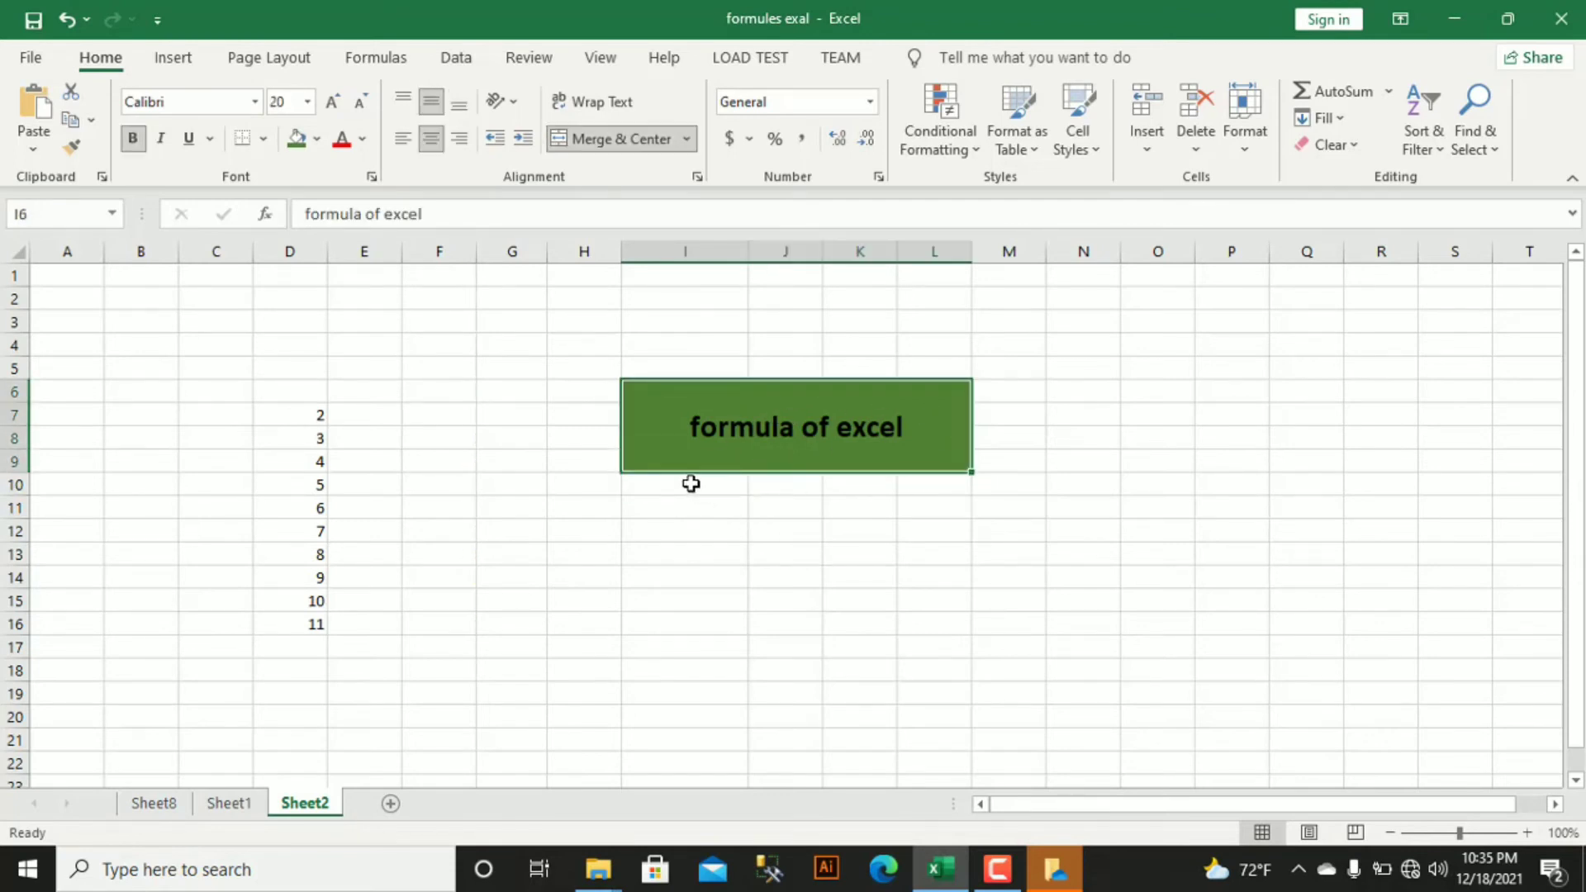
Enter the headers no, name, ecxel and word across I10:L10.
{"action": "left_click", "coordinate": [691, 483]}
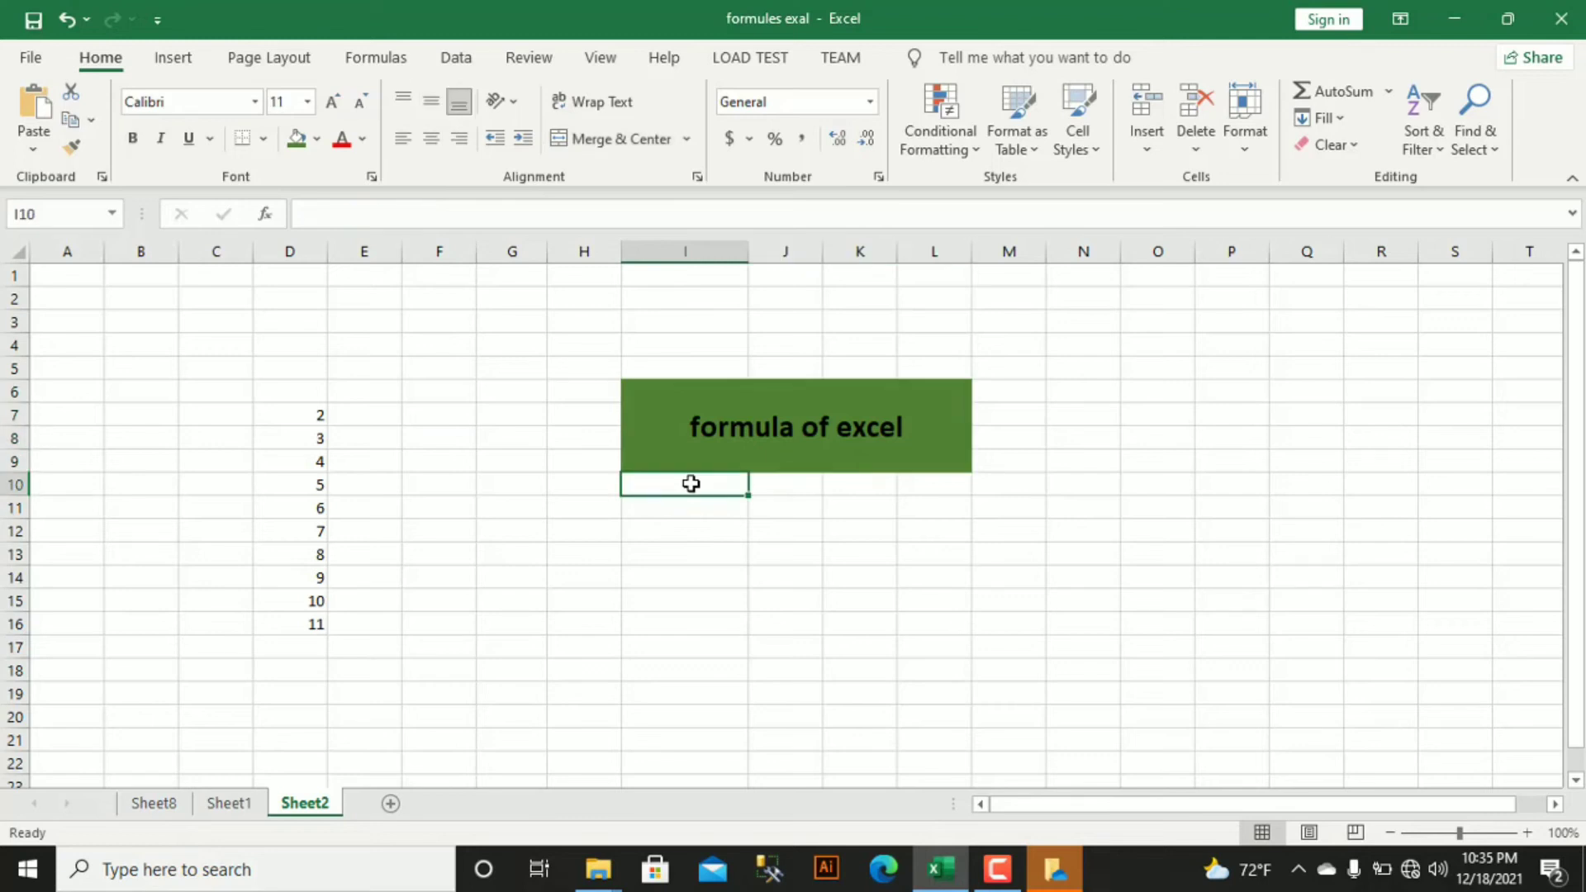
{"action": "type", "text": "no"}
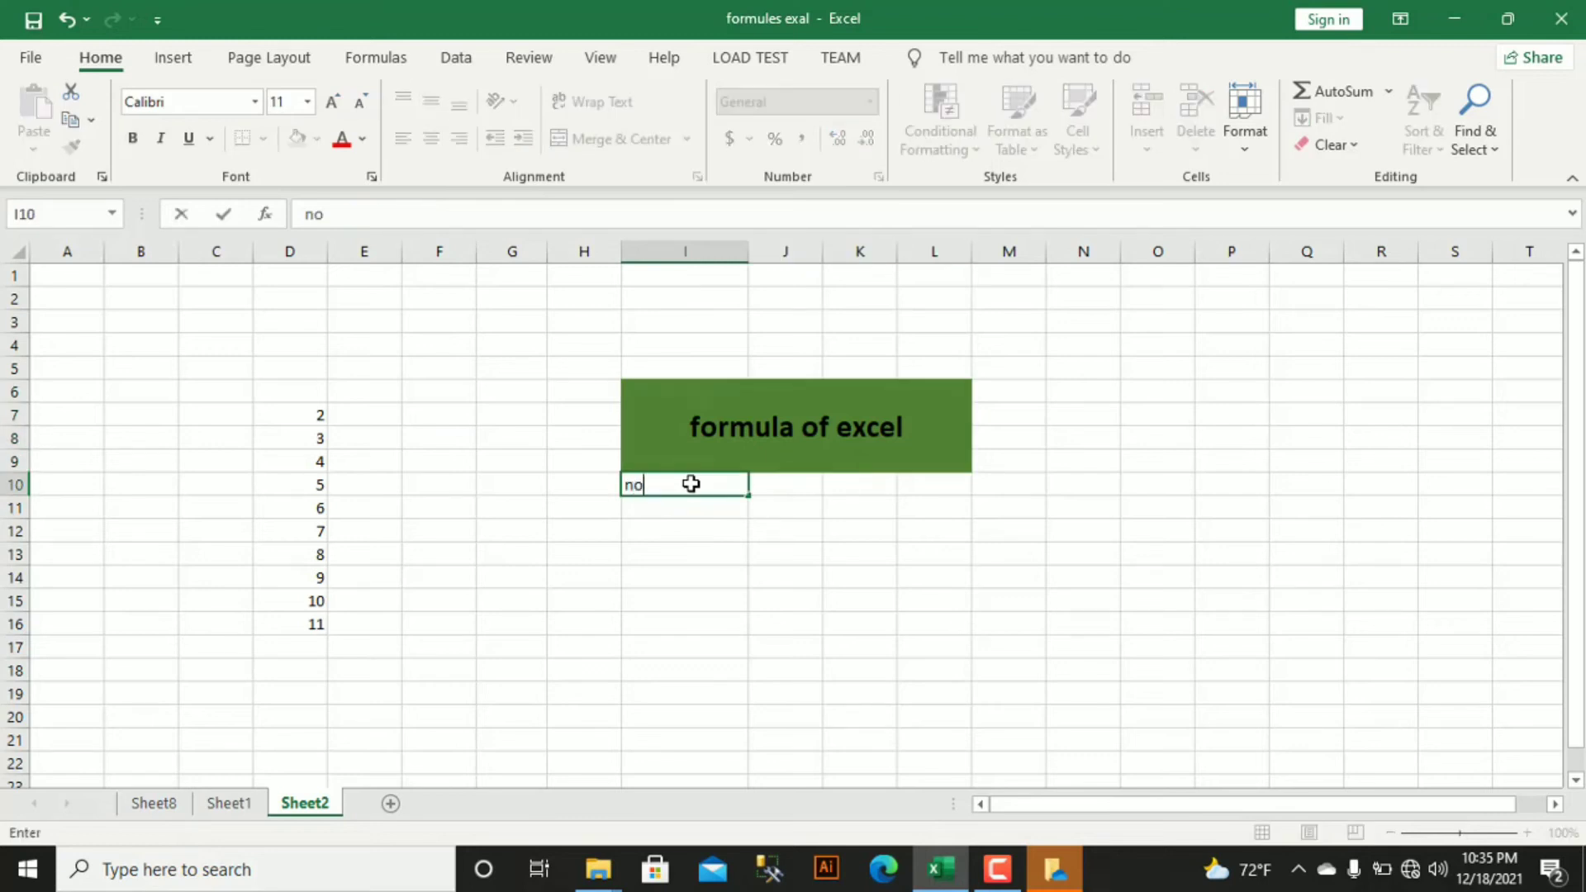
{"action": "key", "text": "Tab"}
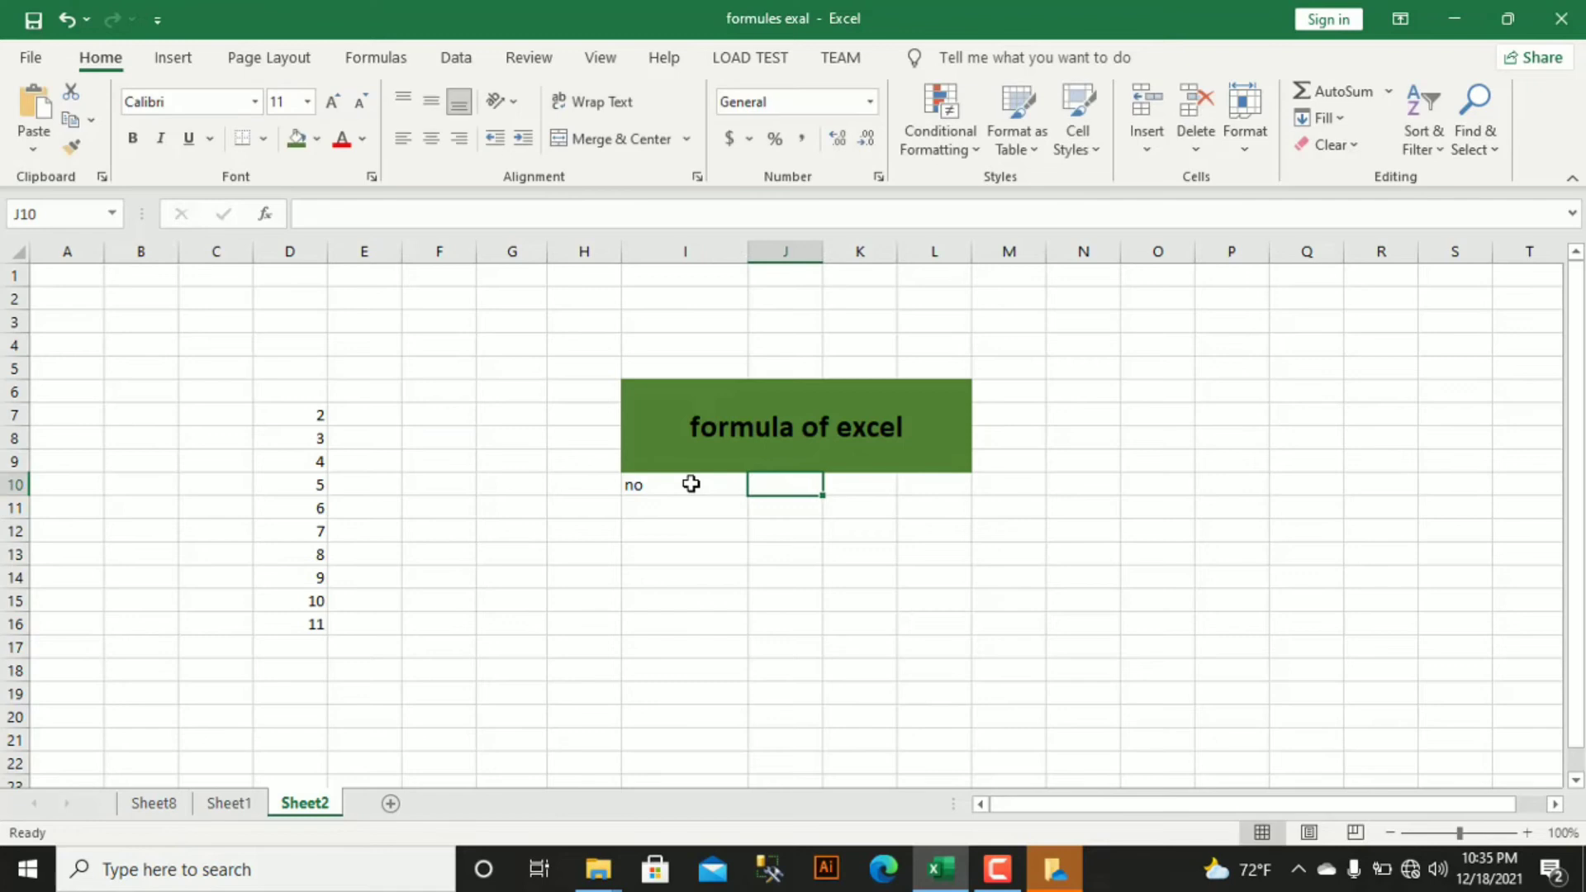
{"action": "type", "text": "n"}
{"action": "key", "text": "BackSpace"}
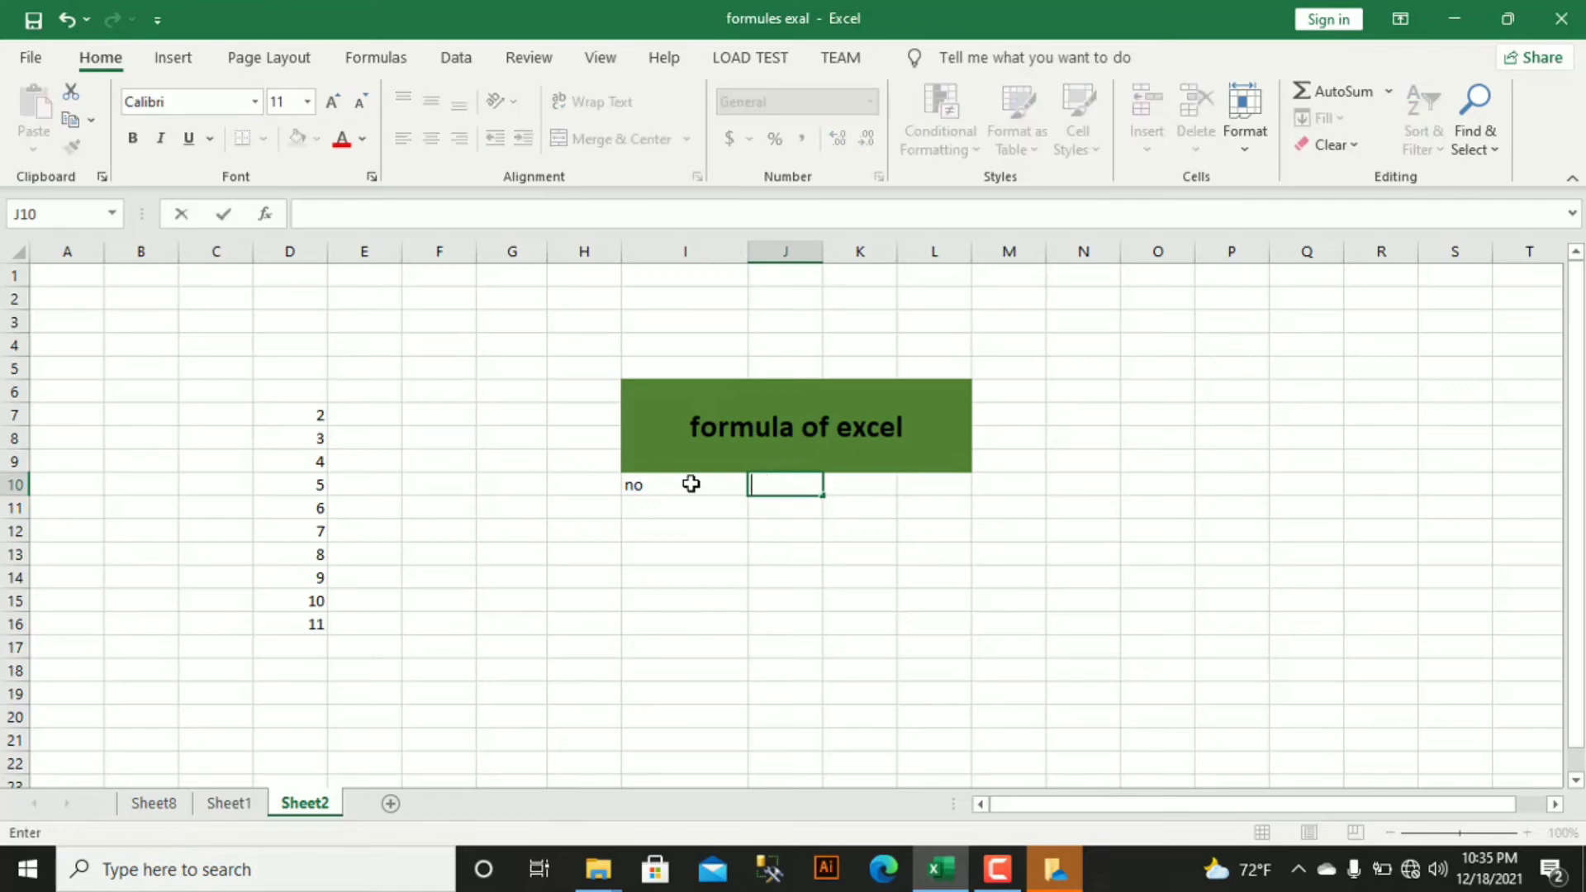
{"action": "type", "text": "name"}
{"action": "key", "text": "Tab"}
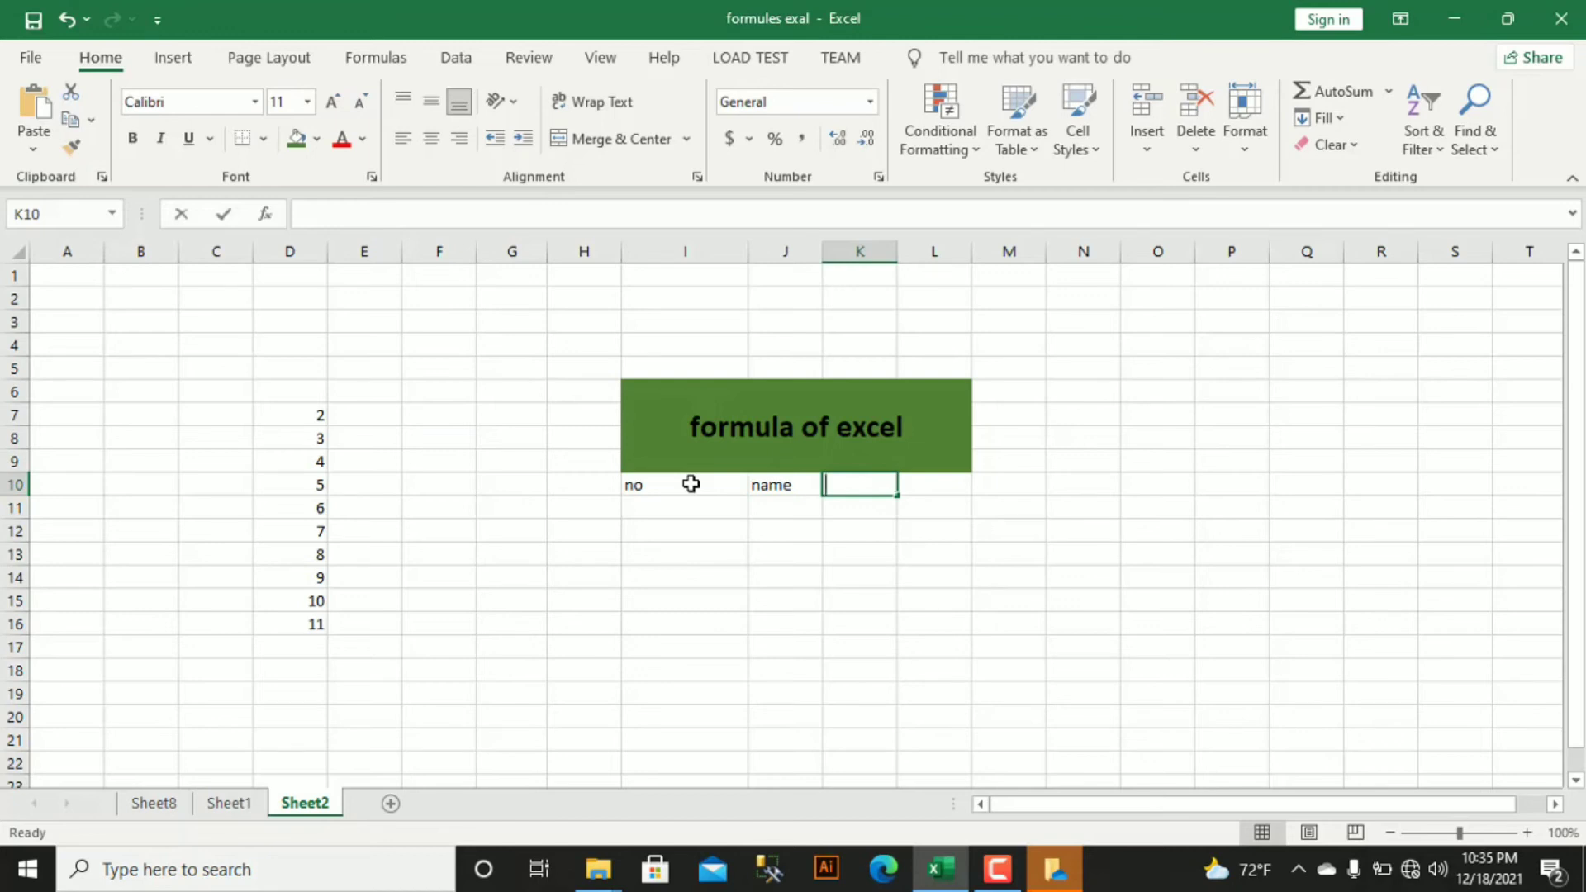
{"action": "type", "text": "ecxel"}
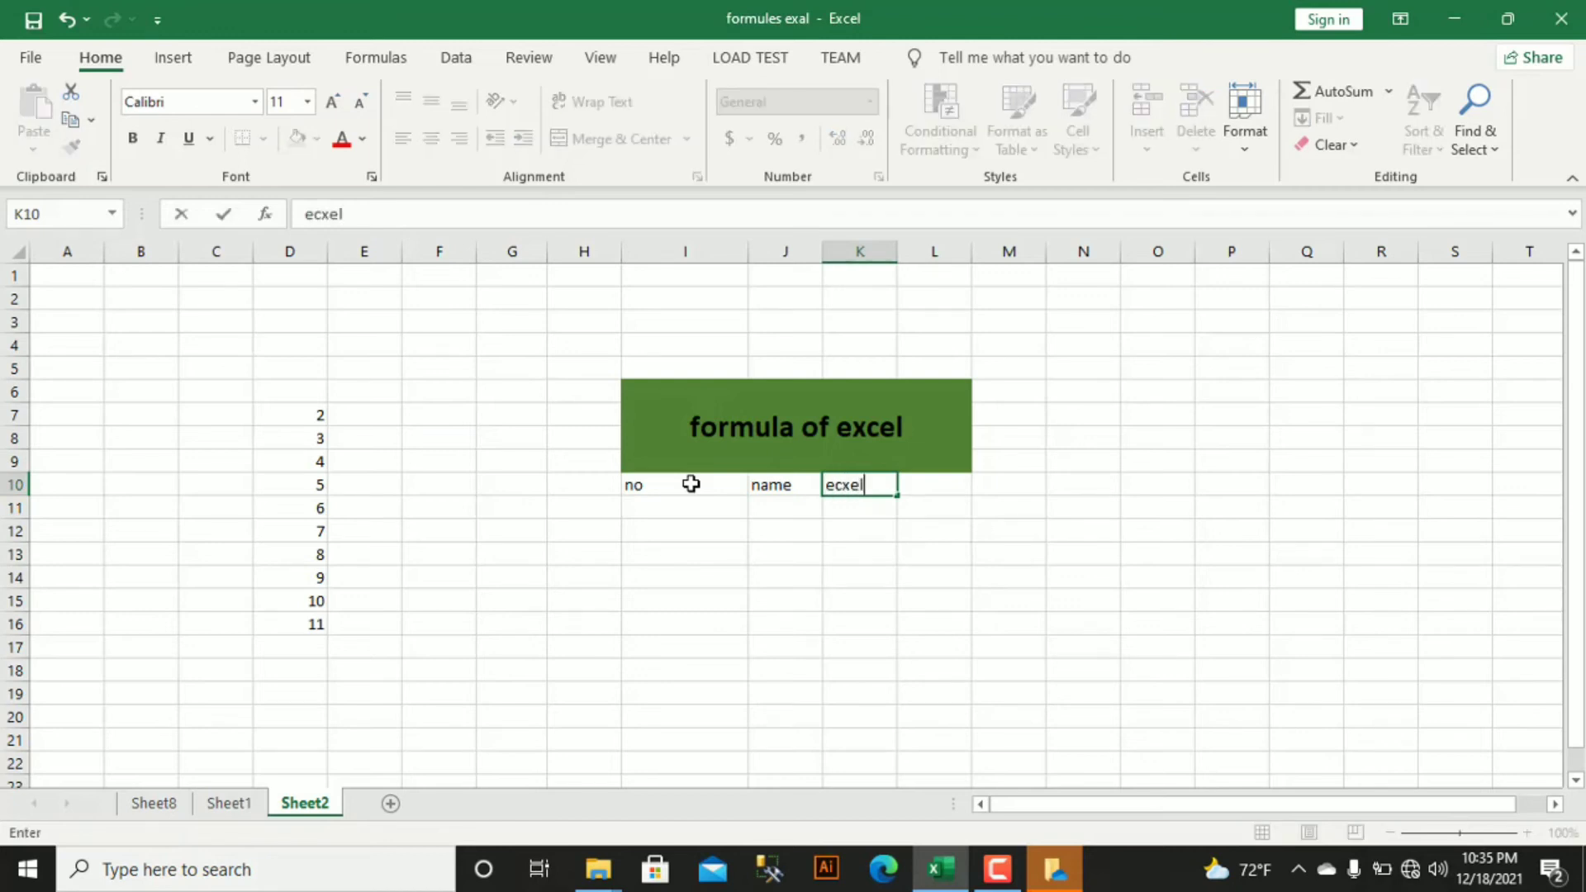
{"action": "key", "text": "Tab"}
{"action": "type", "text": "wo"}
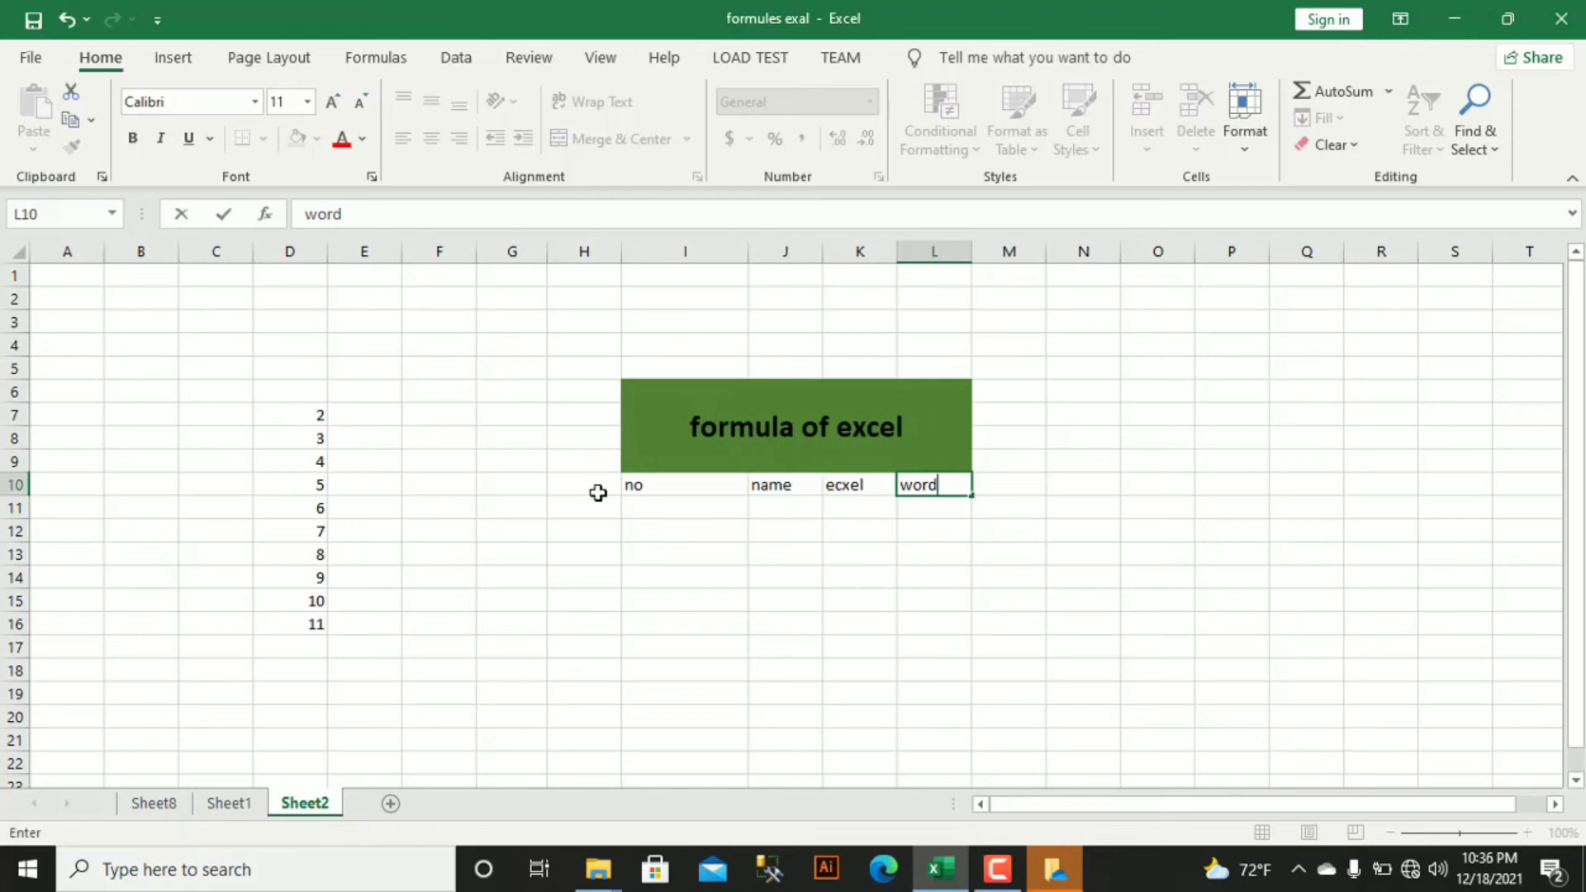
Bold the row 10 headers and rotate their text to 90 degrees.
{"action": "left_click_drag", "start_coordinate": [602, 481], "coordinate": [952, 481]}
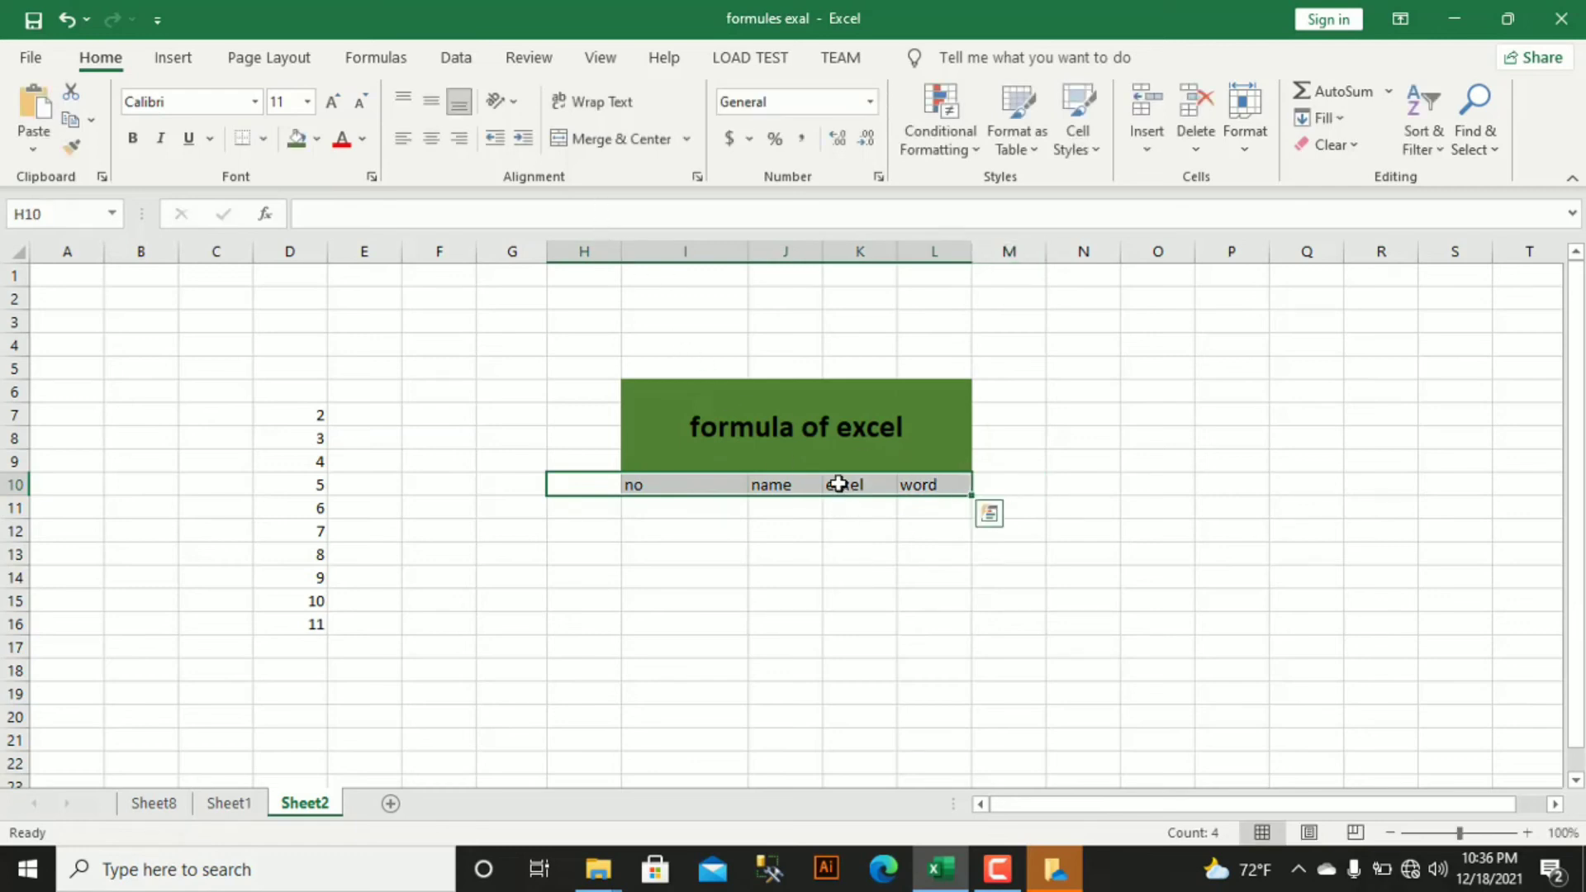
{"action": "left_click", "coordinate": [132, 140]}
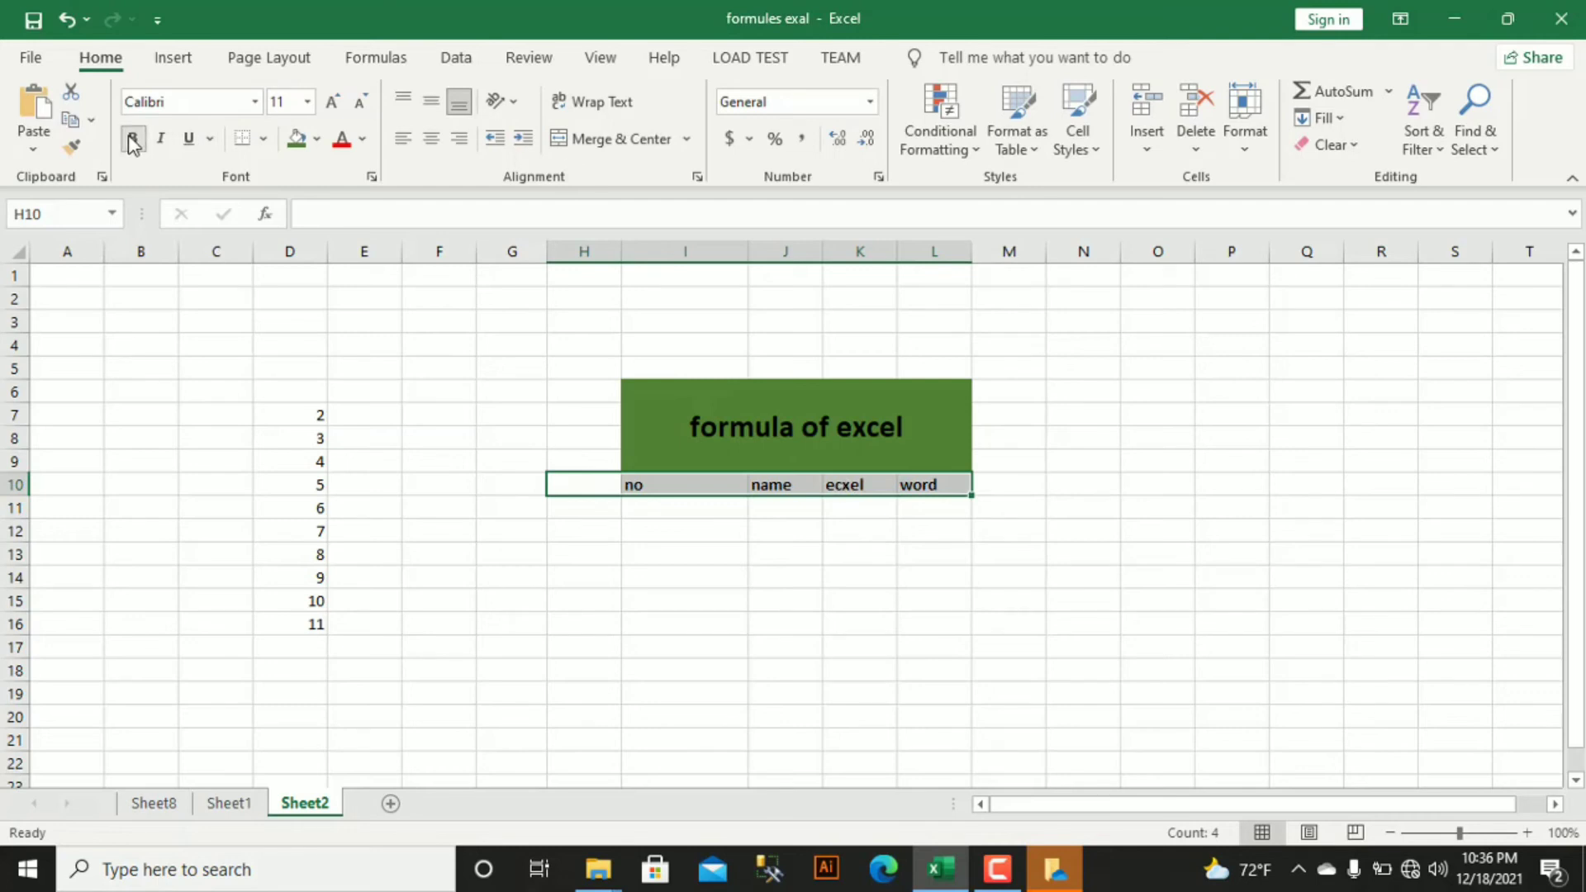
{"action": "right_click", "coordinate": [848, 485]}
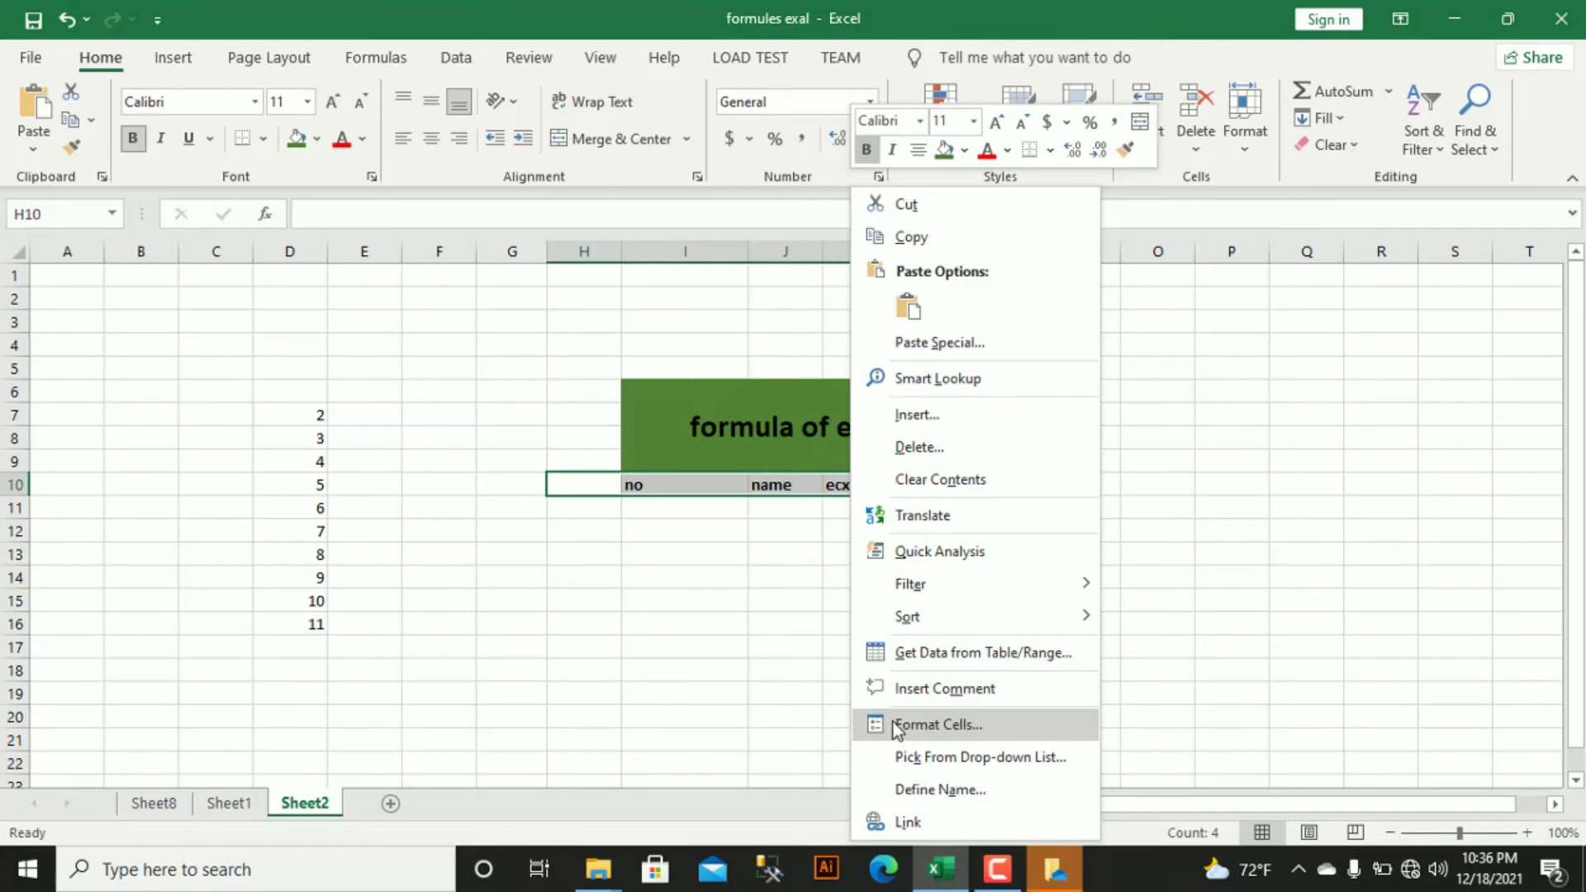
{"action": "left_click", "coordinate": [1003, 725]}
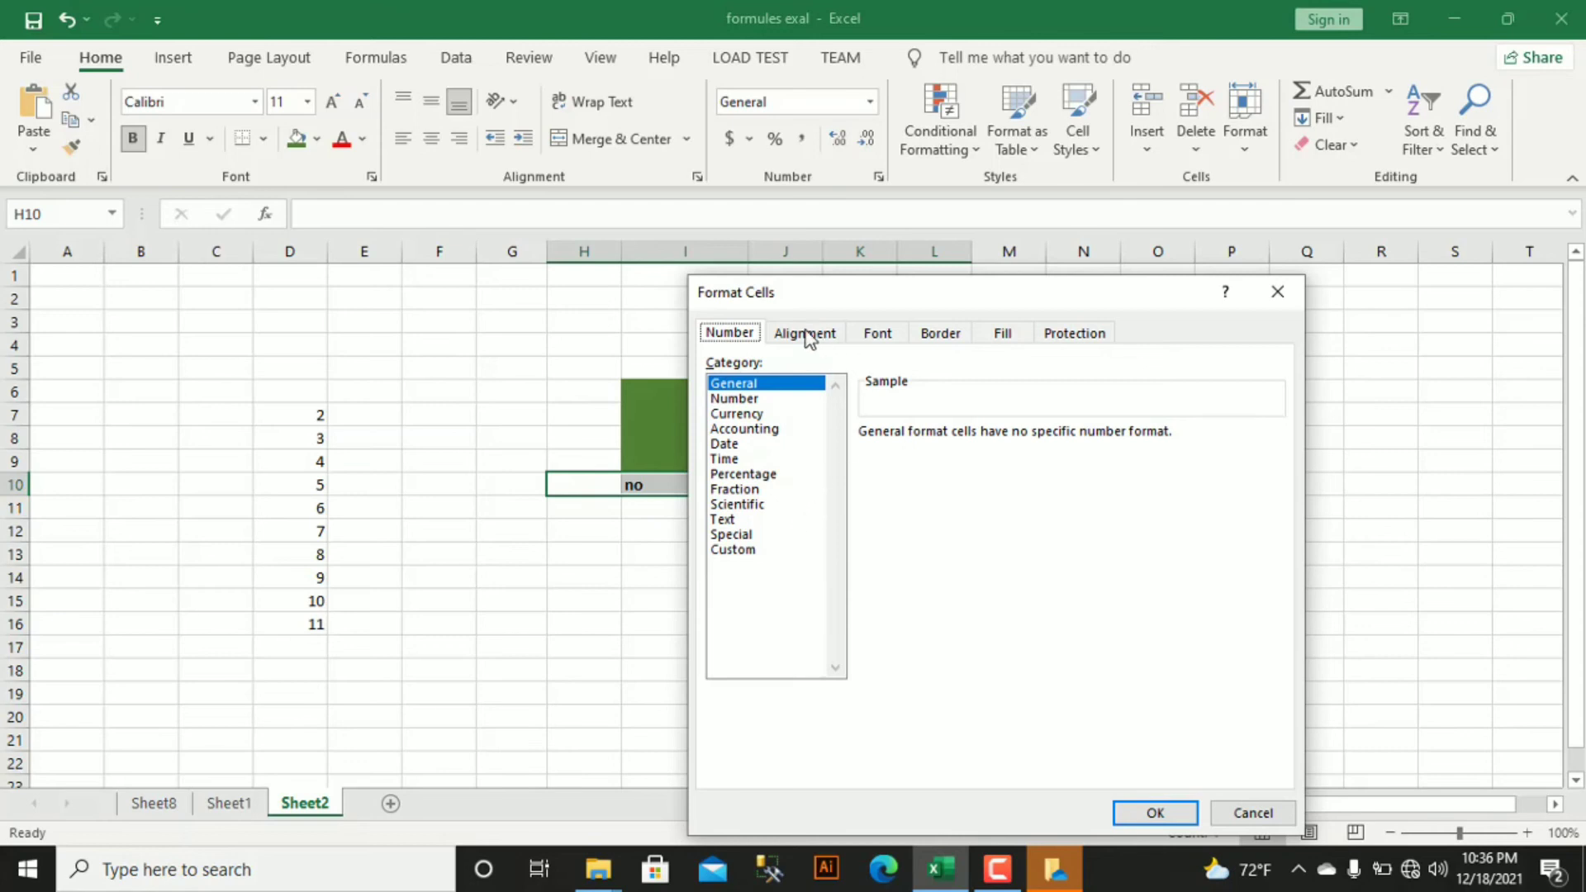
{"action": "left_click", "coordinate": [806, 334]}
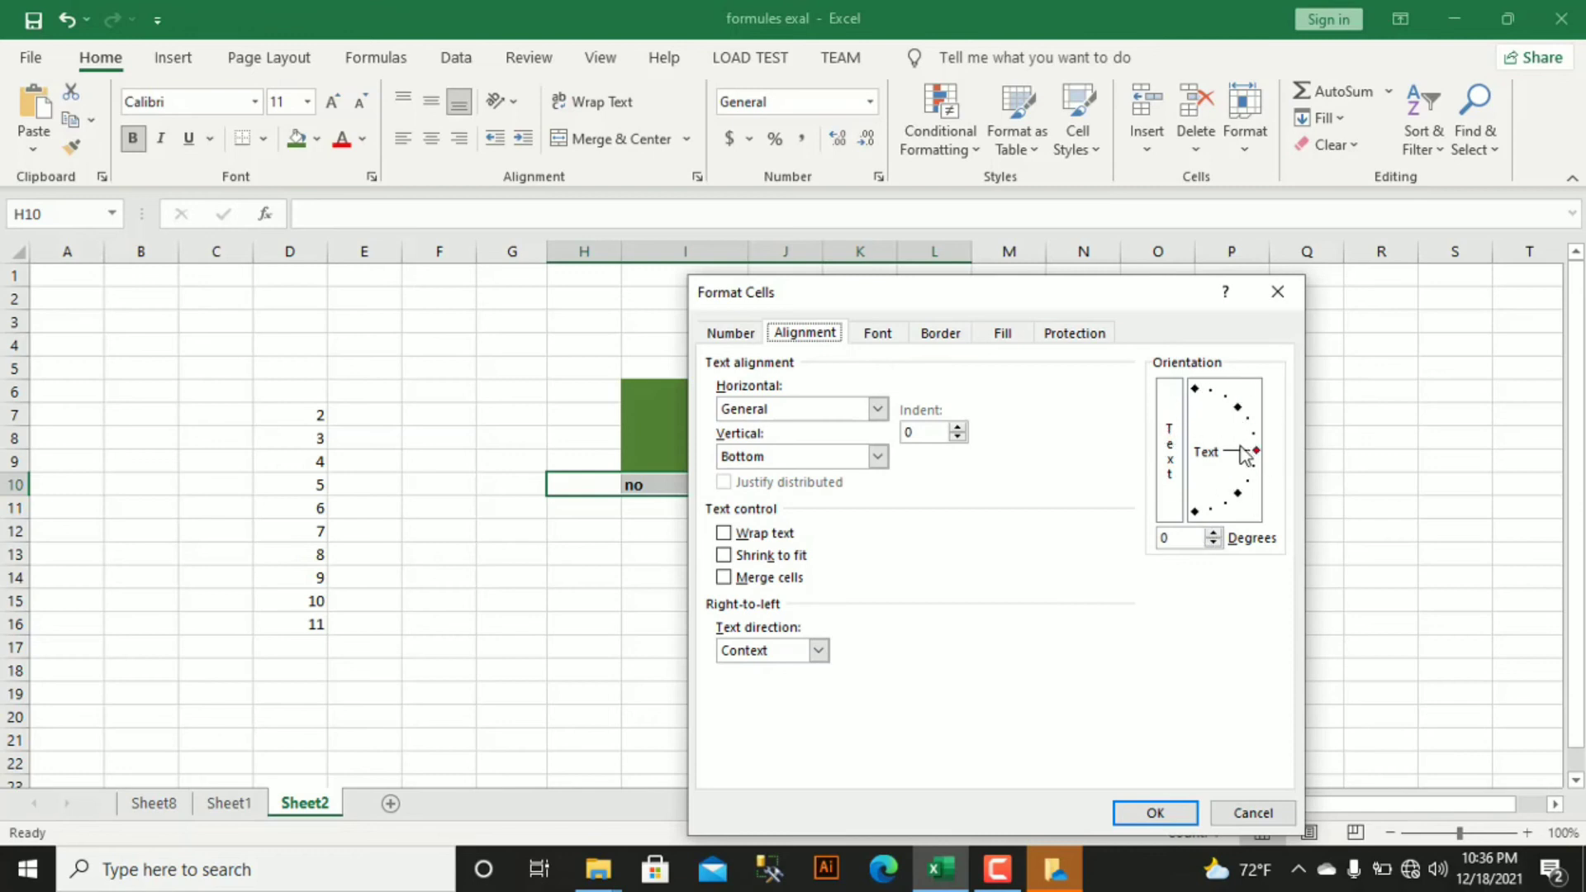
{"action": "left_click", "coordinate": [1182, 539]}
{"action": "key", "text": "BackSpace"}
{"action": "type", "text": "90"}
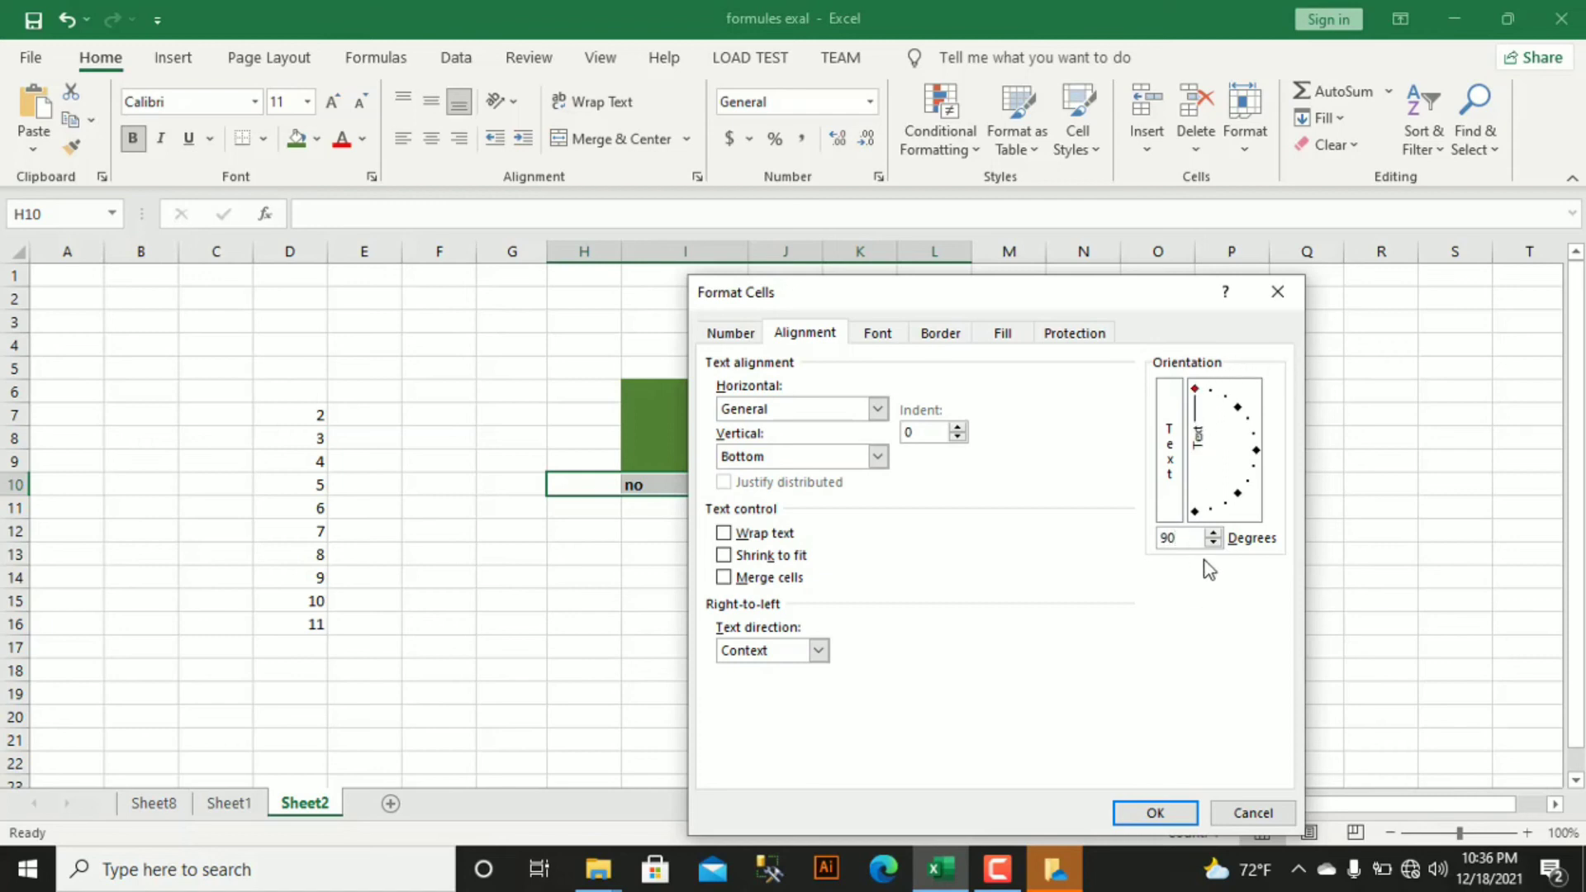
{"action": "mouse_move", "coordinate": [1198, 390]}
{"action": "left_mouse_down"}
{"action": "mouse_move", "coordinate": [1238, 411]}
{"action": "mouse_move", "coordinate": [1193, 394]}
{"action": "left_mouse_up"}
{"action": "left_click", "coordinate": [1155, 813]}
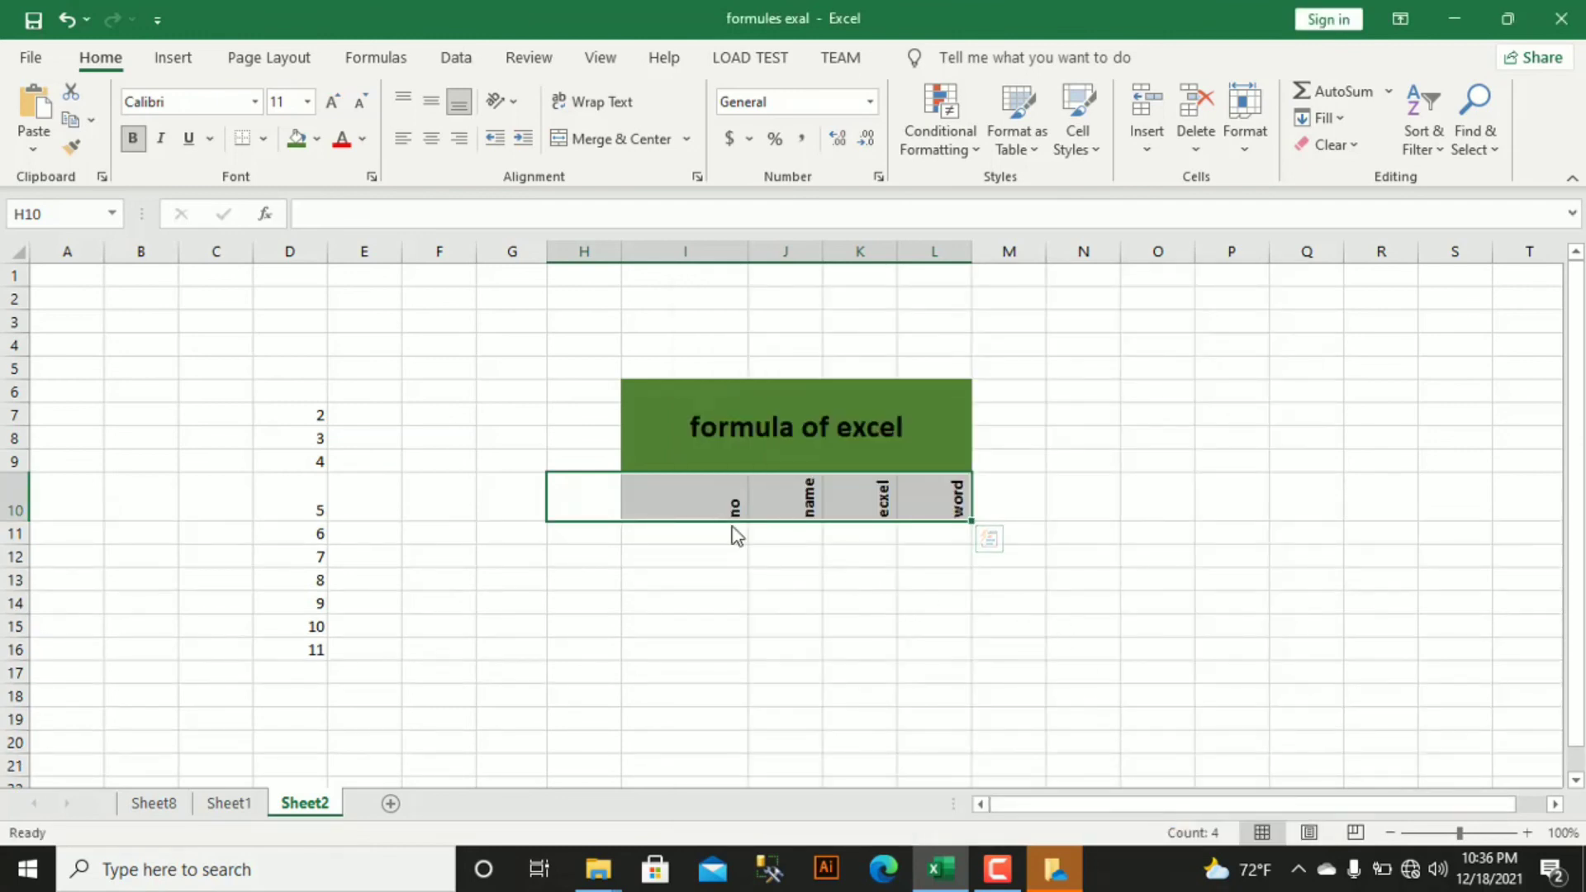
Number cells I11 to I19 from 1 to 9 with a fill series.
{"action": "left_click", "coordinate": [708, 535]}
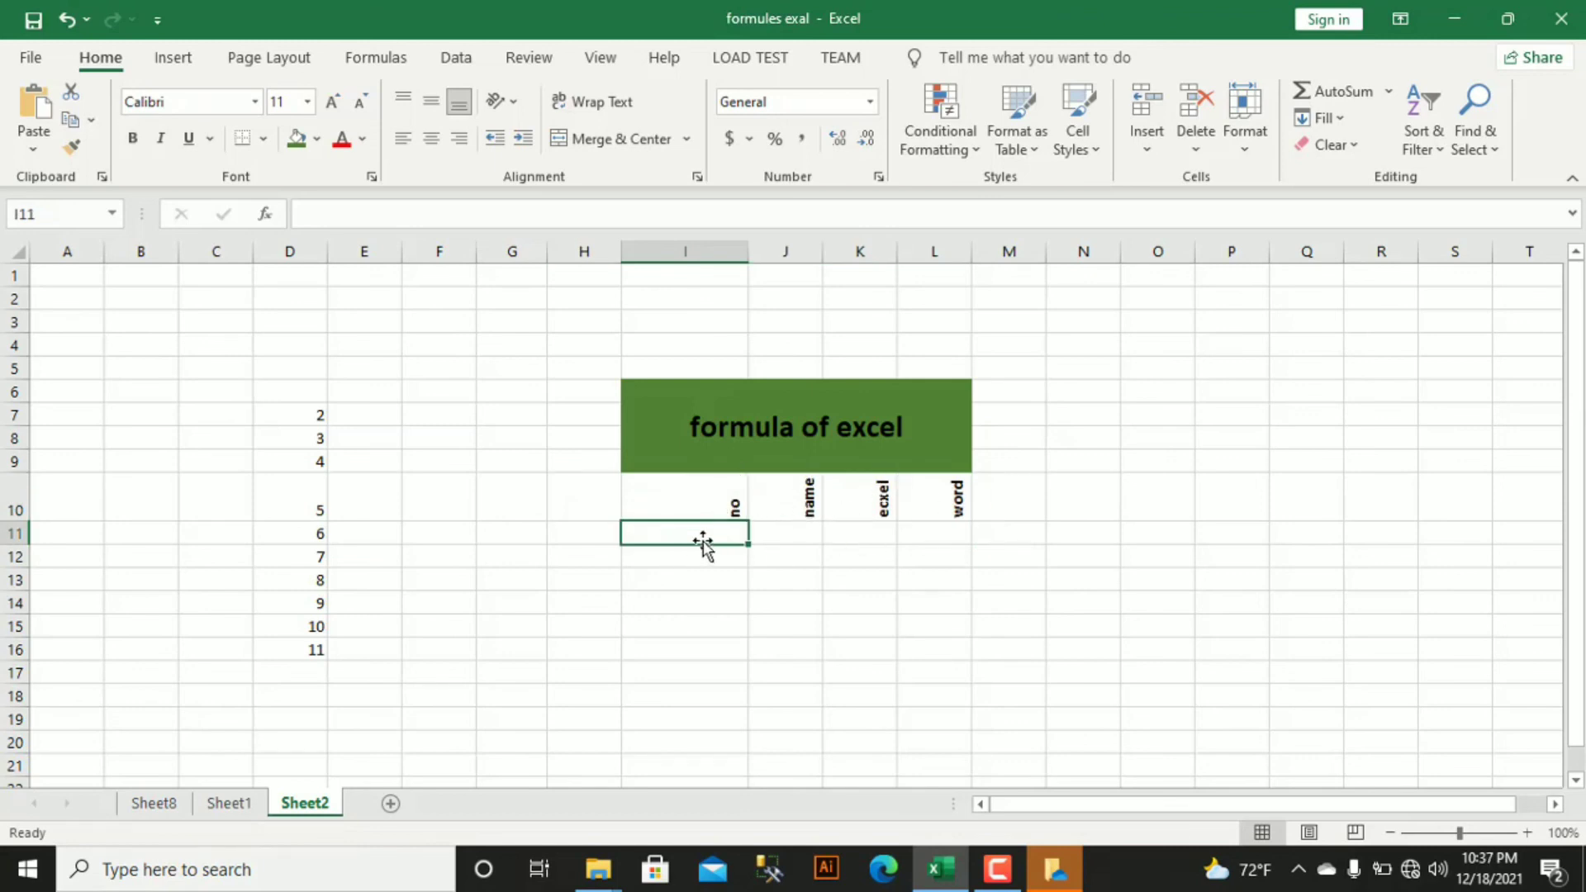
{"action": "type", "text": "1"}
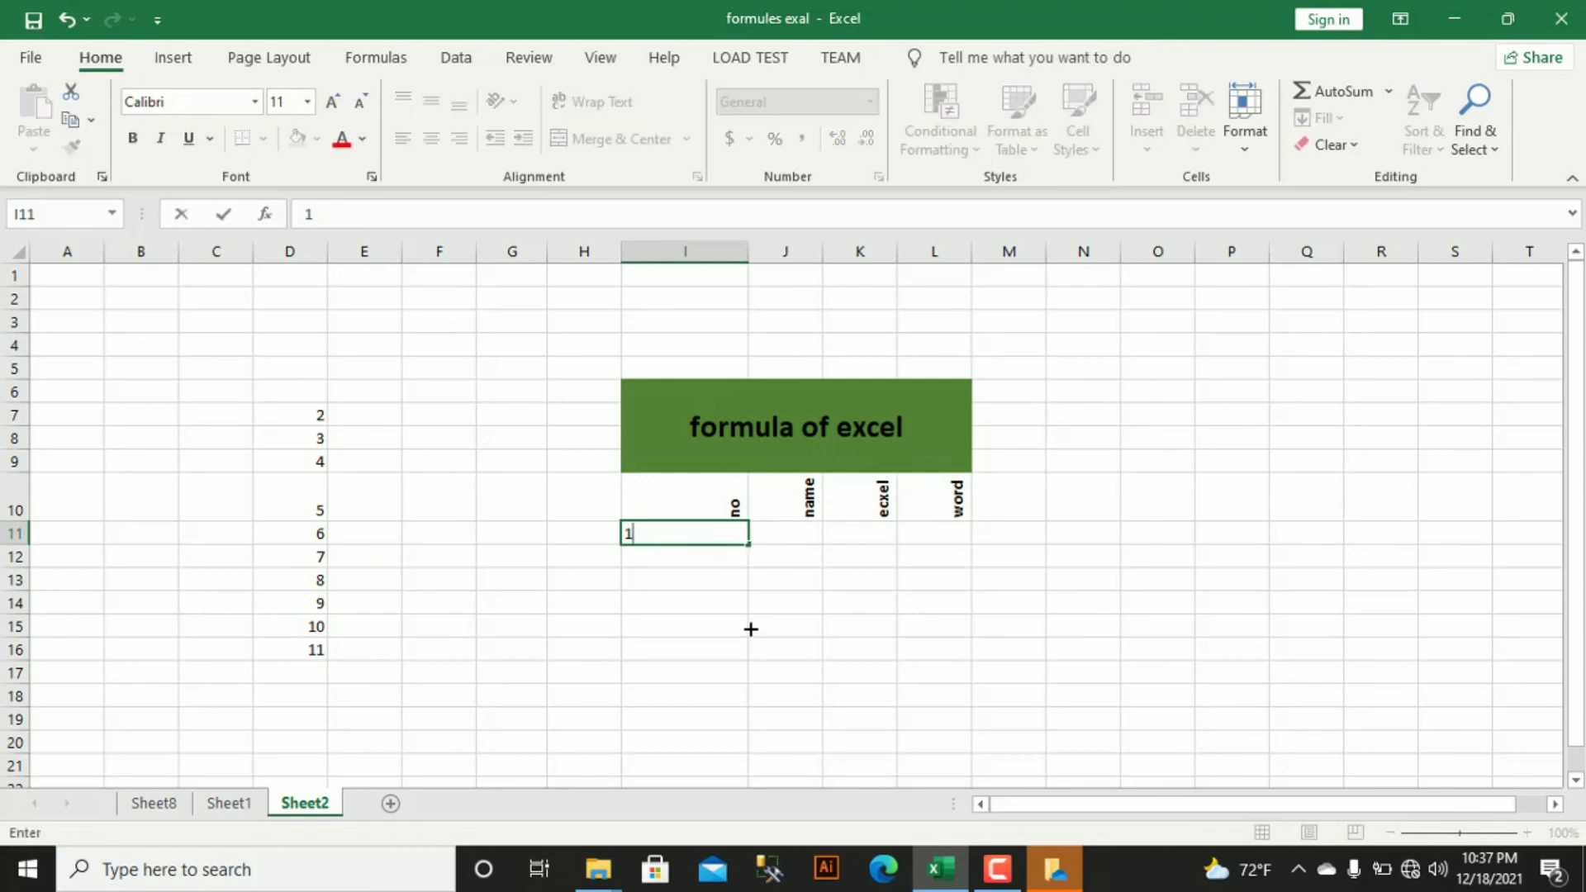
{"action": "left_click_drag", "start_coordinate": [748, 545], "coordinate": [755, 732]}
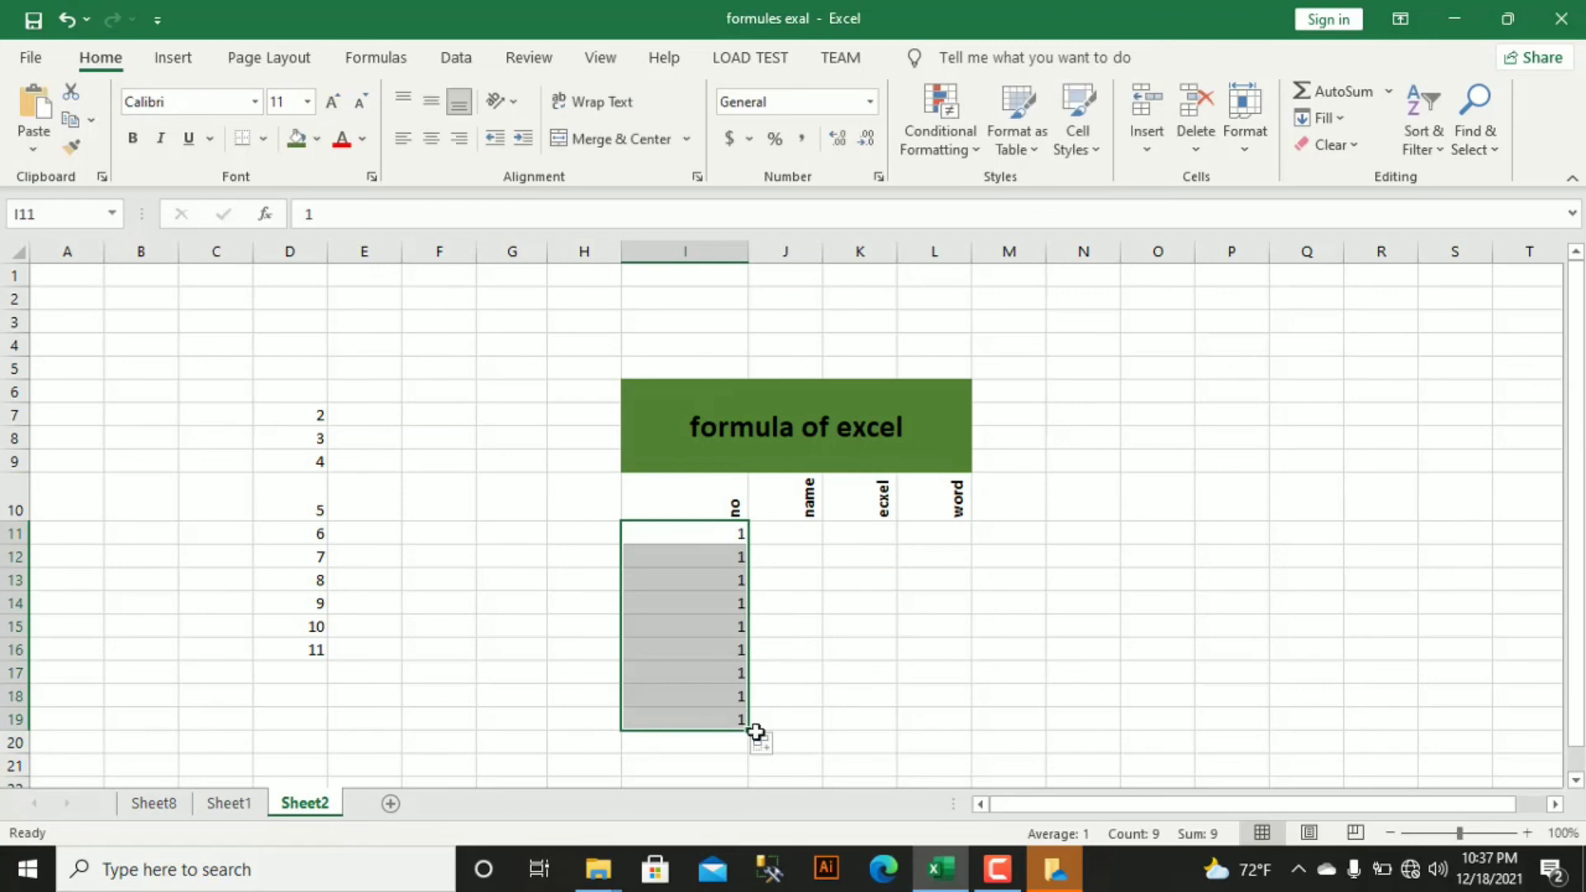
{"action": "left_click", "coordinate": [780, 745]}
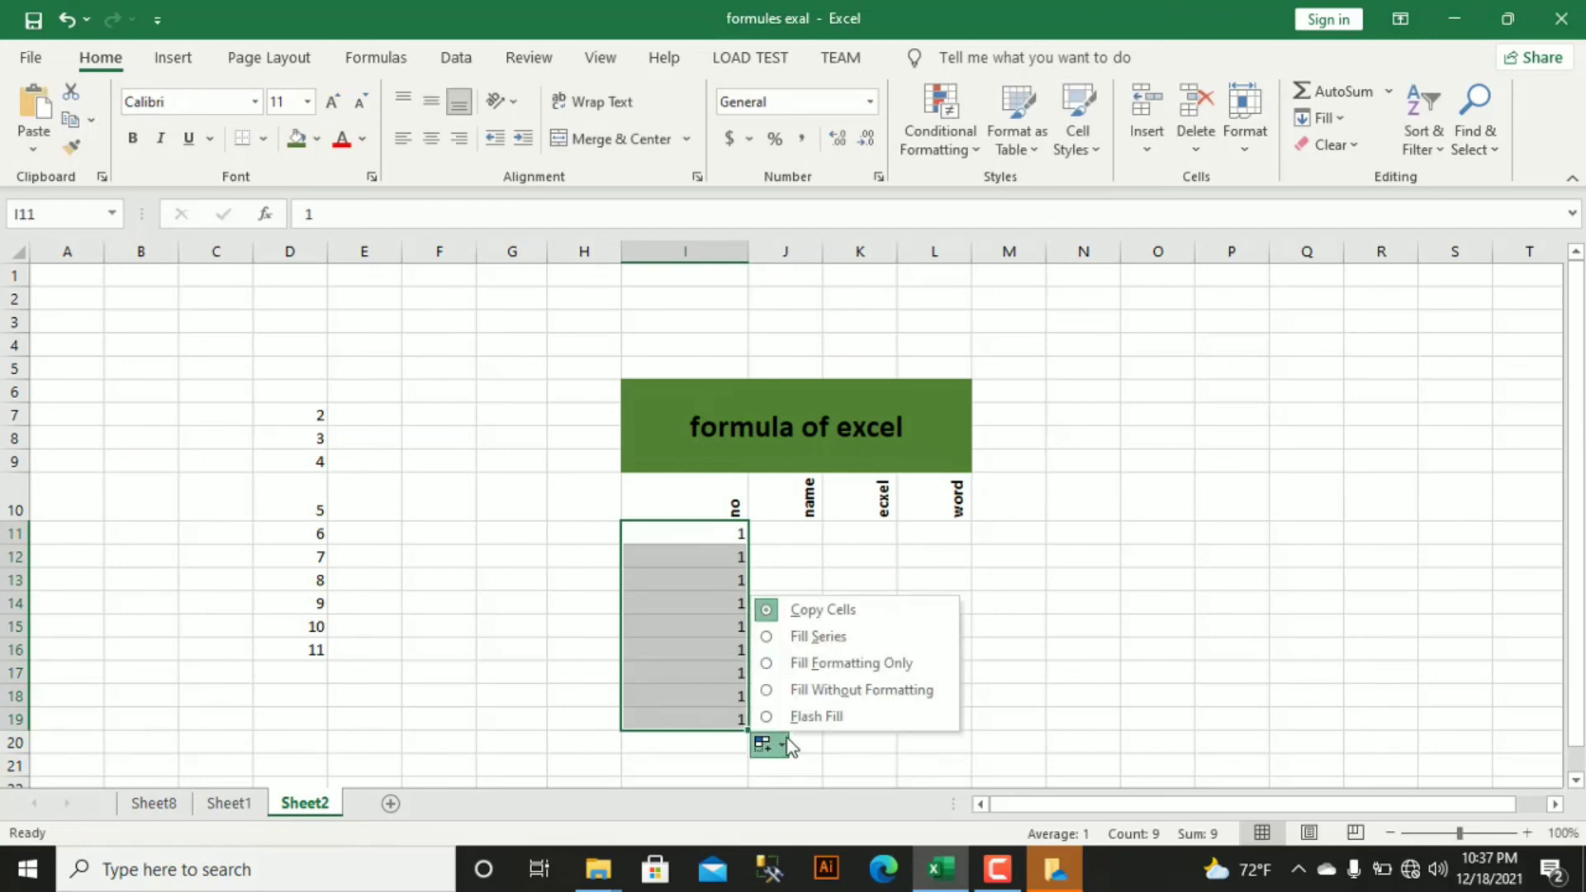
{"action": "left_click", "coordinate": [801, 638]}
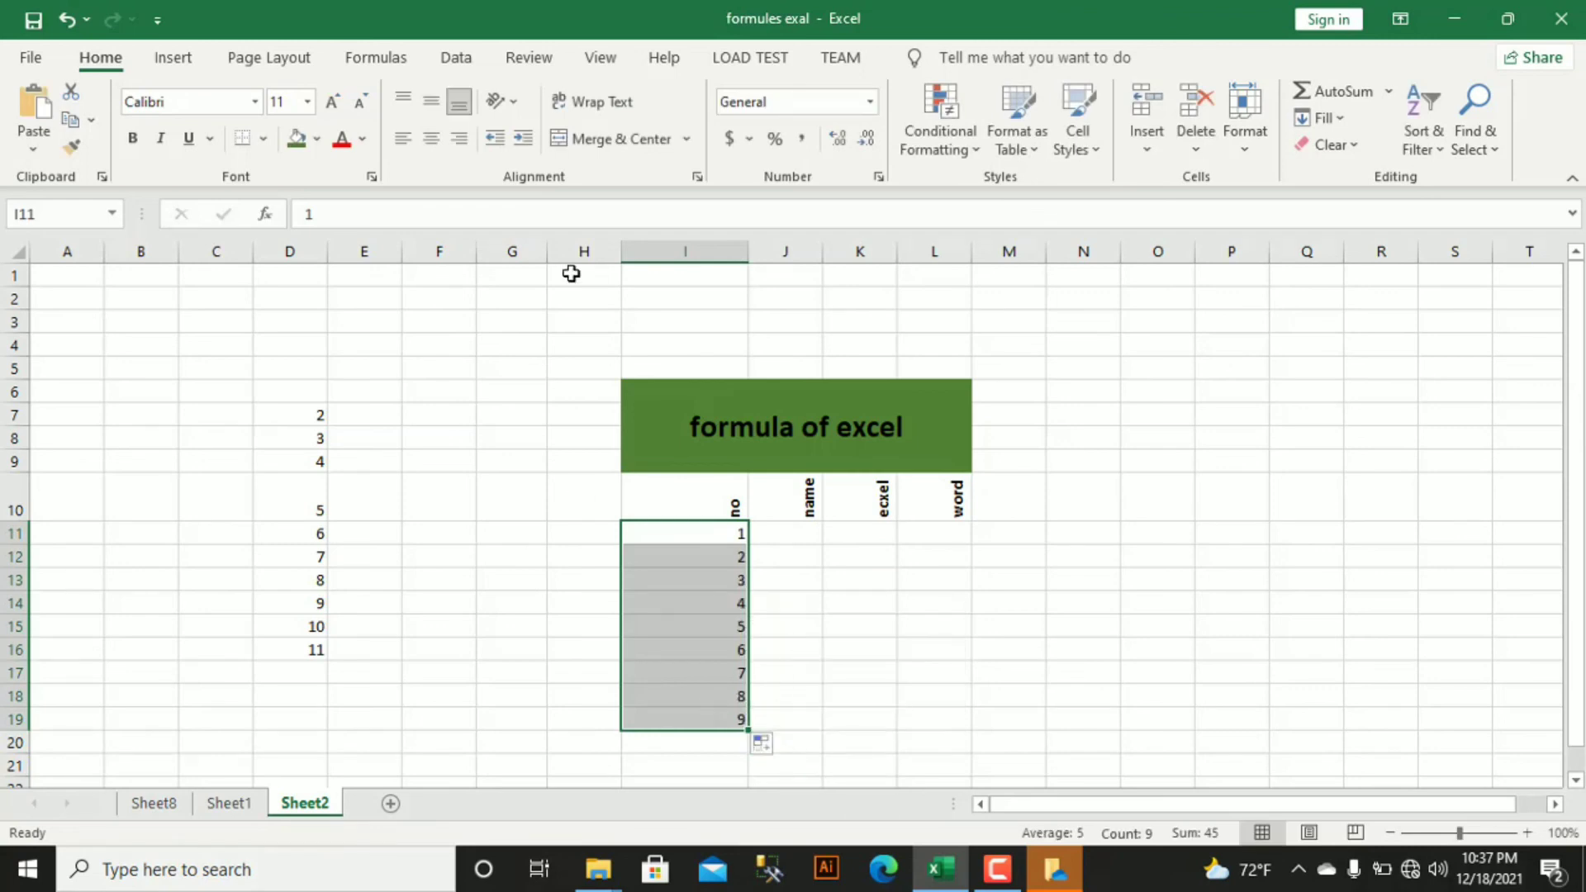
{"action": "left_click", "coordinate": [702, 744]}
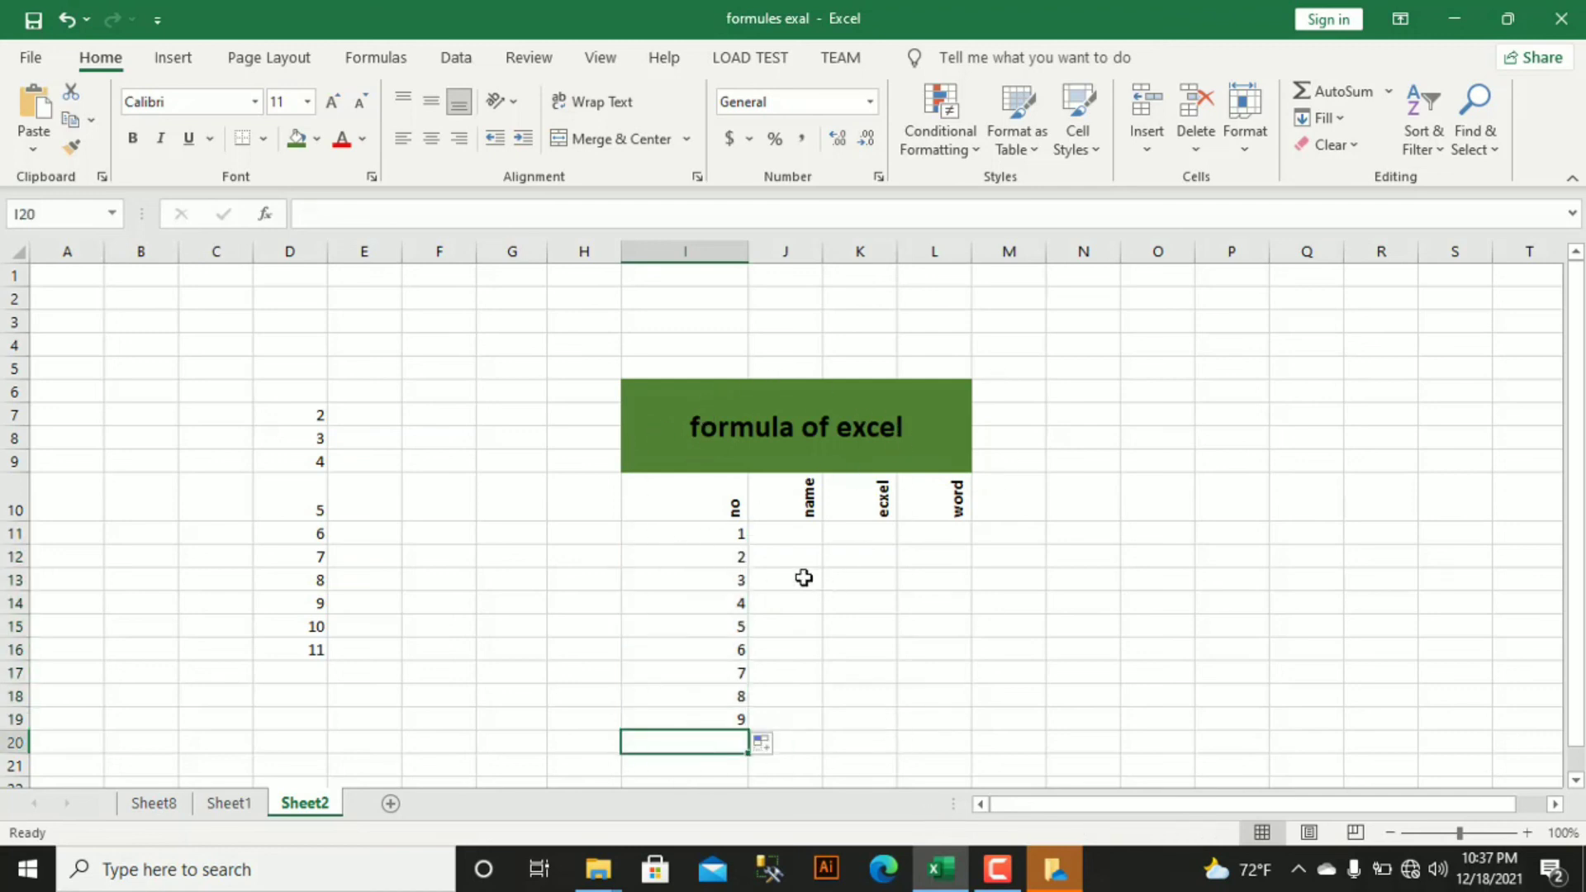
{"action": "left_click", "coordinate": [785, 551]}
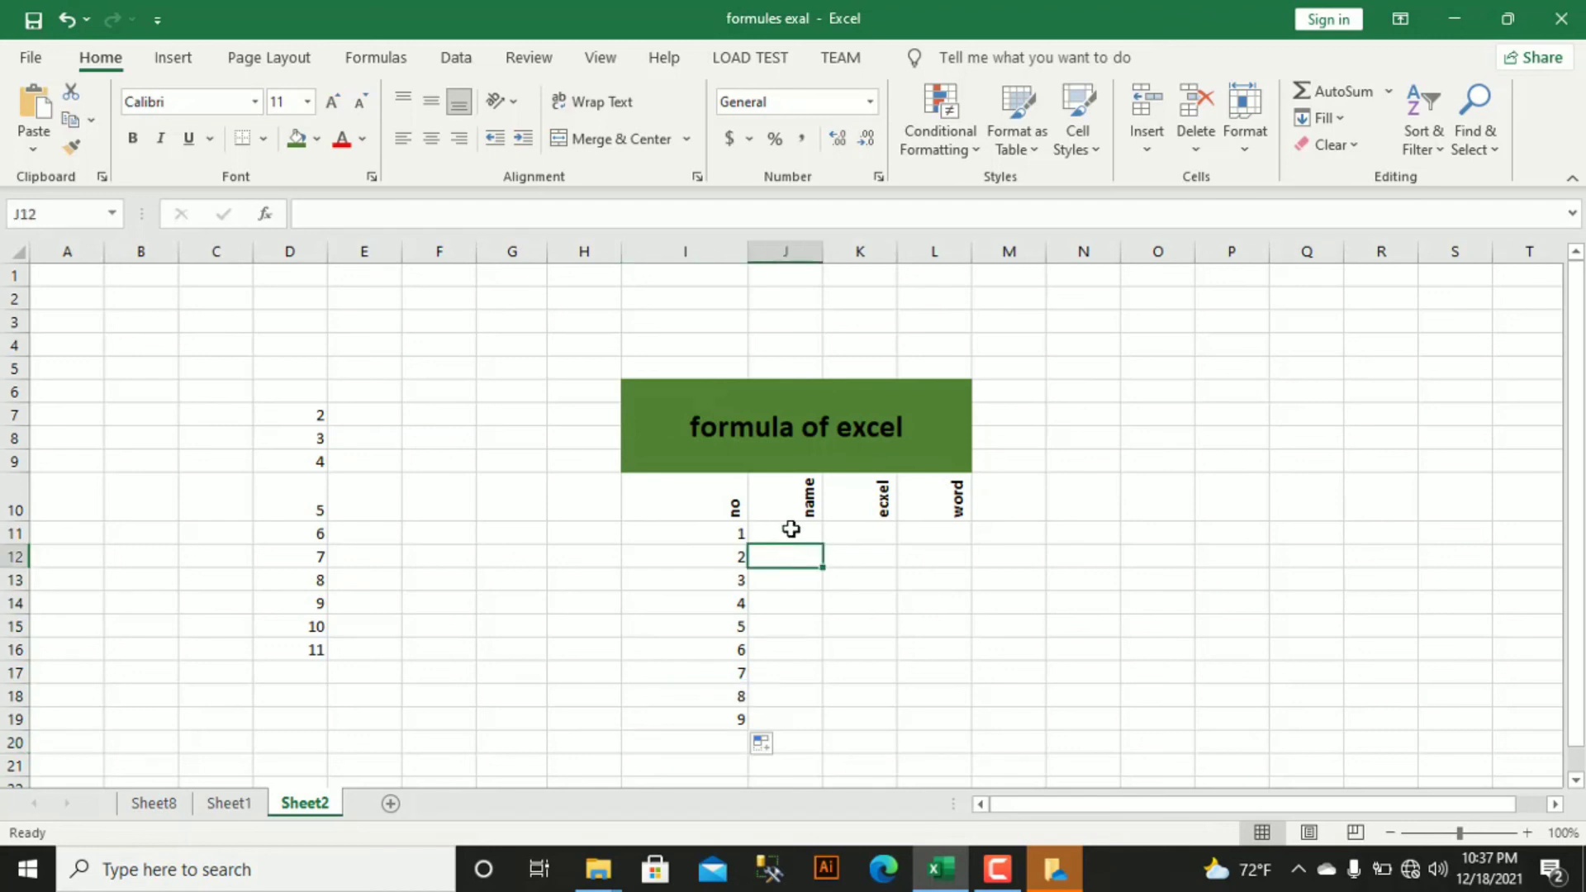
{"action": "left_click", "coordinate": [790, 529]}
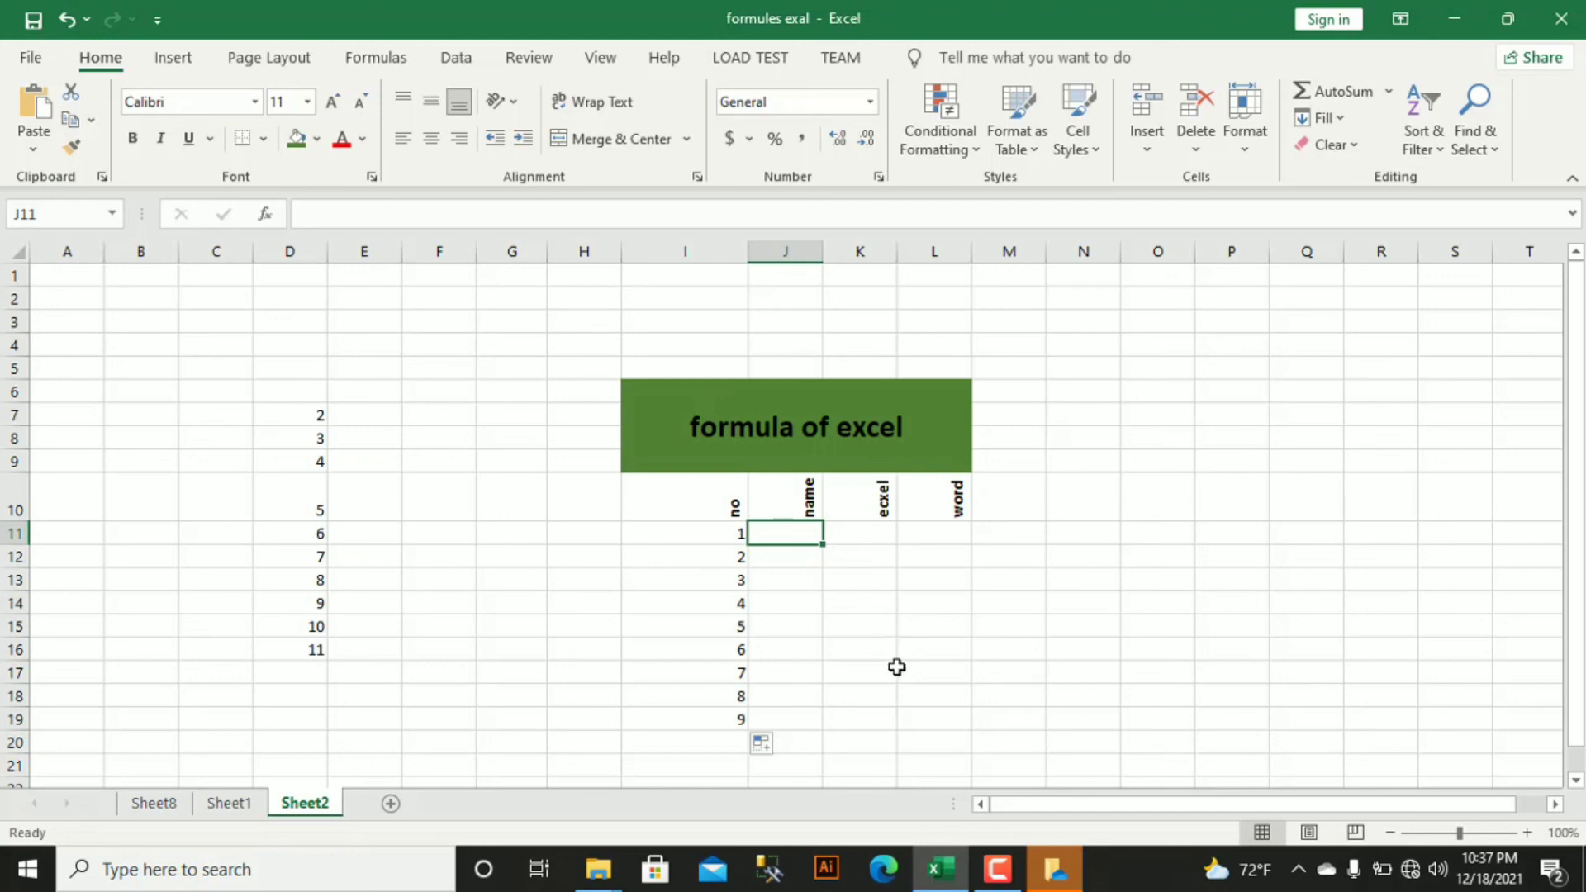
{"action": "left_click", "coordinate": [996, 876]}
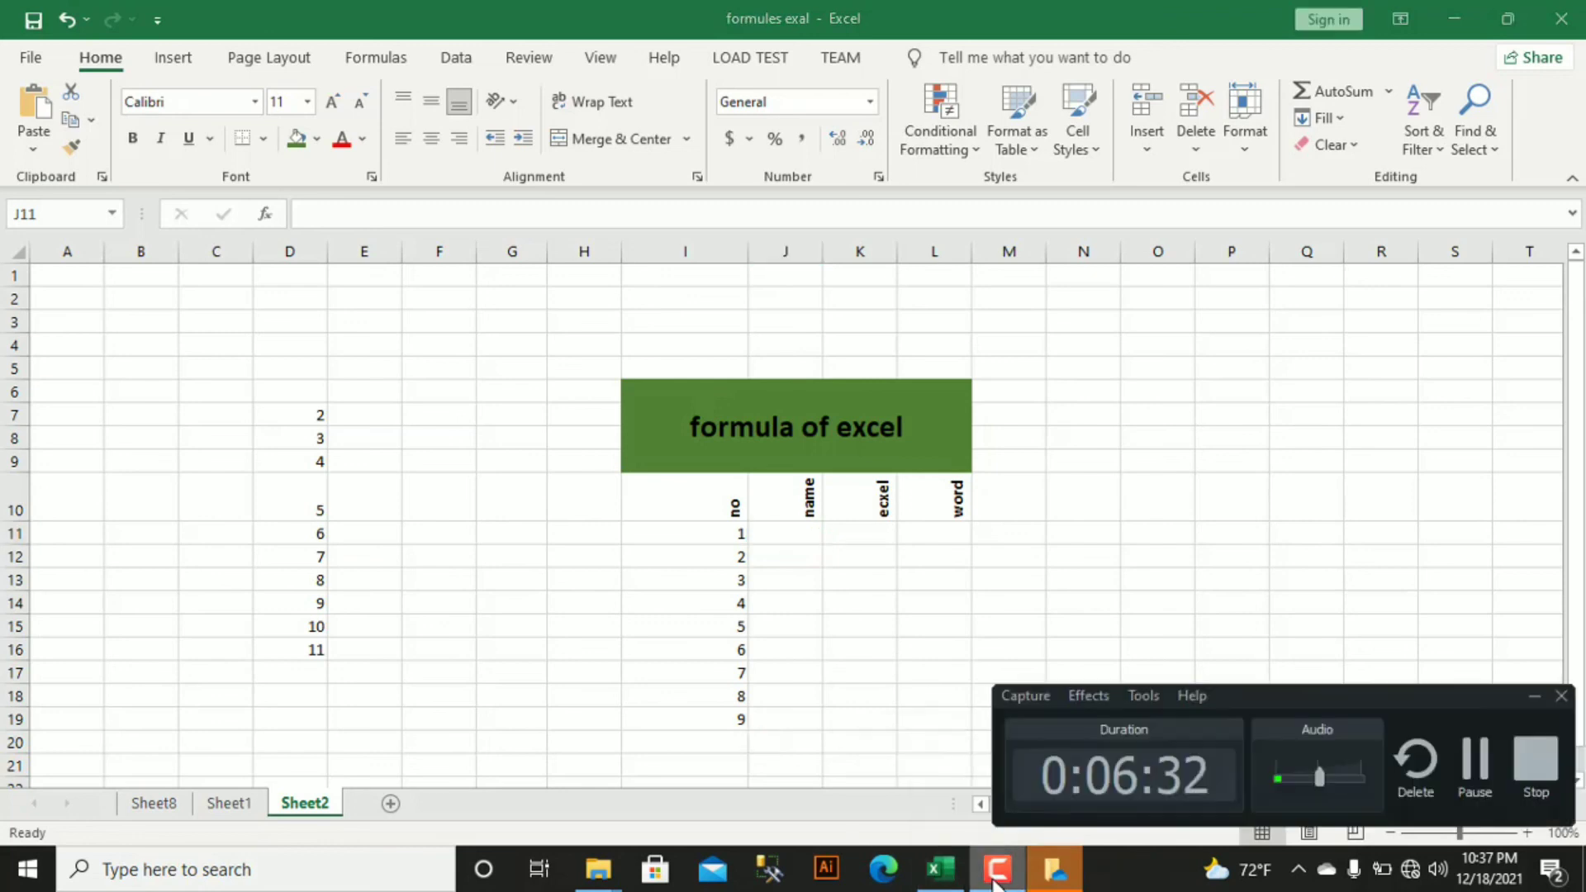